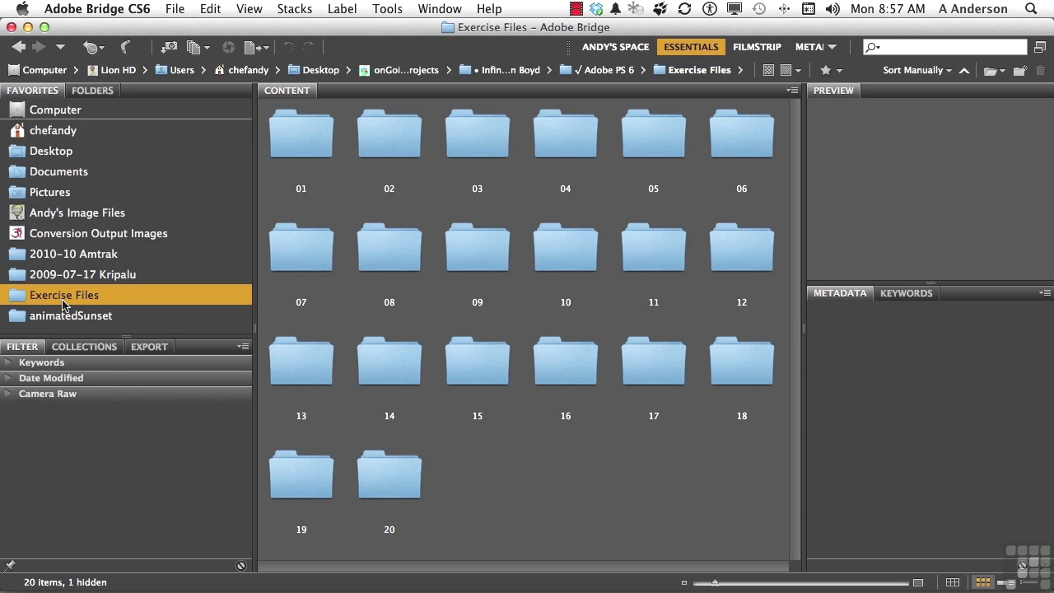
Open LayersPanel.psd in Photoshop from the 08 folder of the exercise files.
{"action": "double_click", "coordinate": [387, 261]}
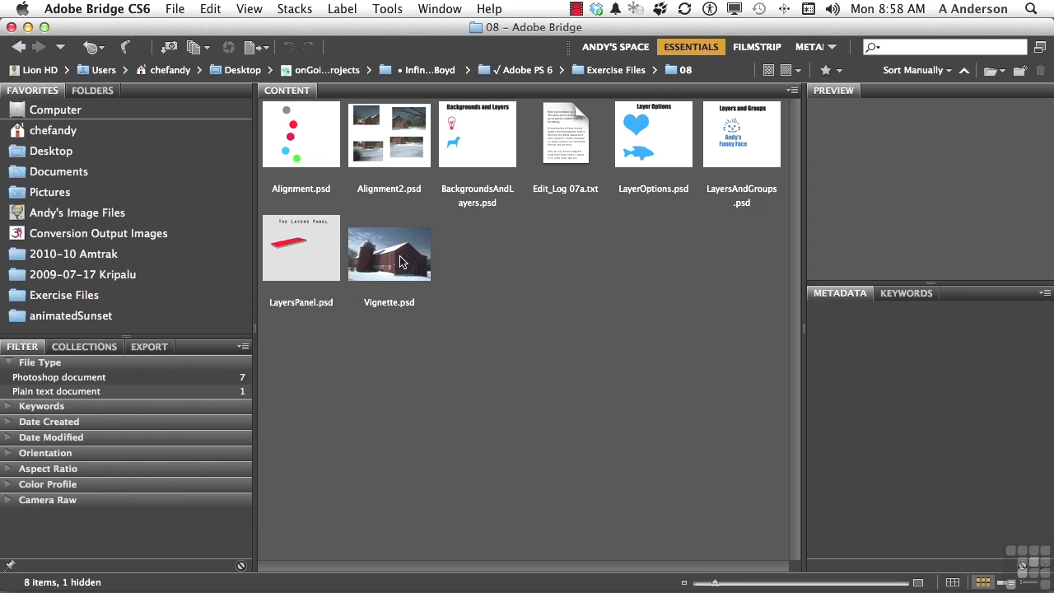
{"action": "double_click", "coordinate": [305, 267]}
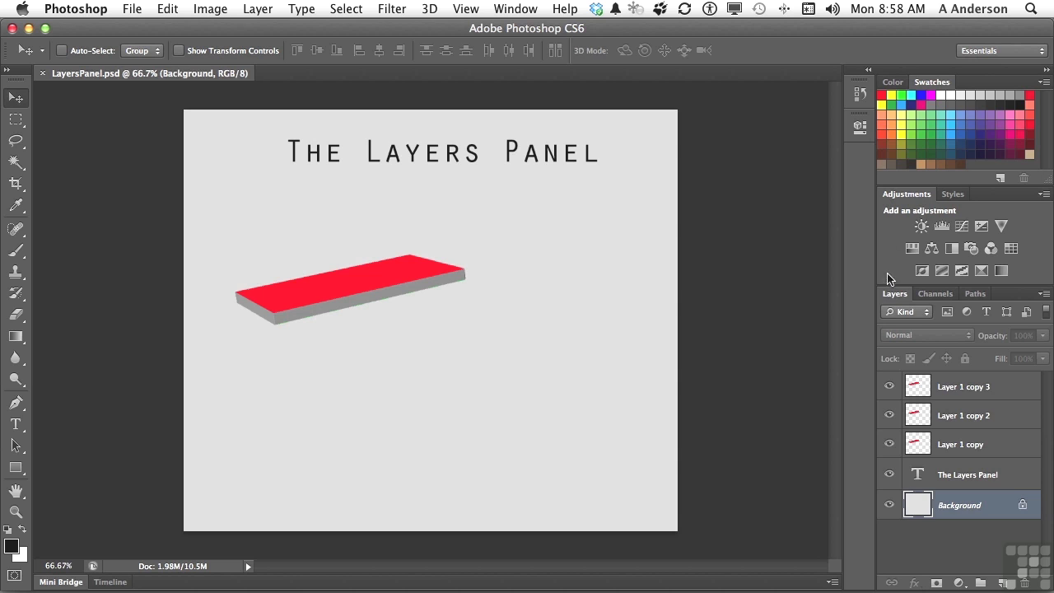
Undock the Layers panel over the canvas and enlarge it until all five layers fit.
{"action": "left_click_drag", "start_coordinate": [895, 294], "coordinate": [854, 279]}
{"action": "left_click_drag", "start_coordinate": [784, 255], "coordinate": [539, 97]}
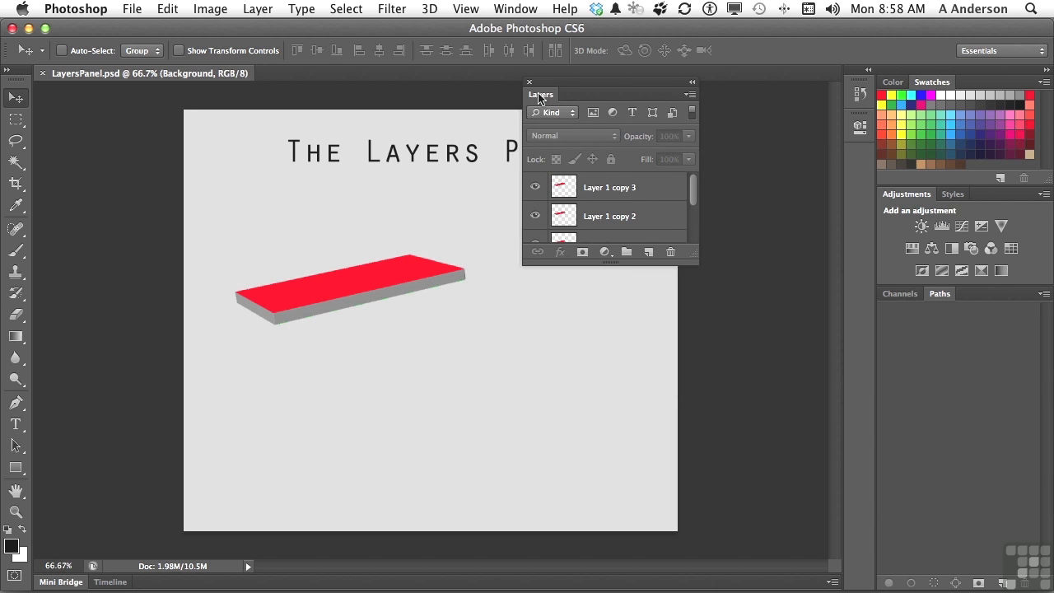
{"action": "left_click_drag", "start_coordinate": [691, 260], "coordinate": [671, 392]}
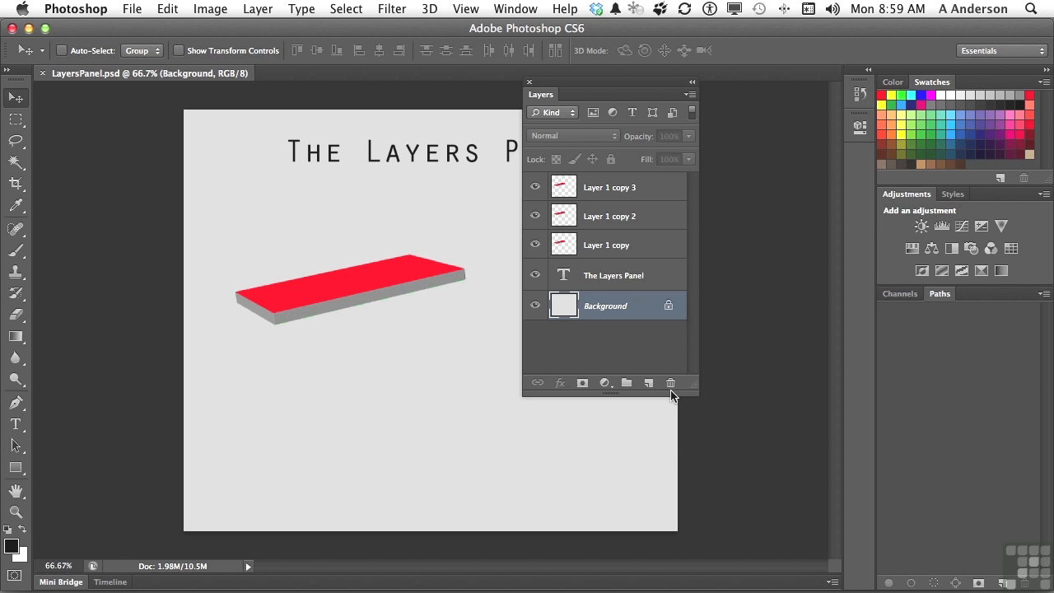
Make each layer active in turn, from Layer 1 copy 3 down to Background.
{"action": "left_click", "coordinate": [610, 190]}
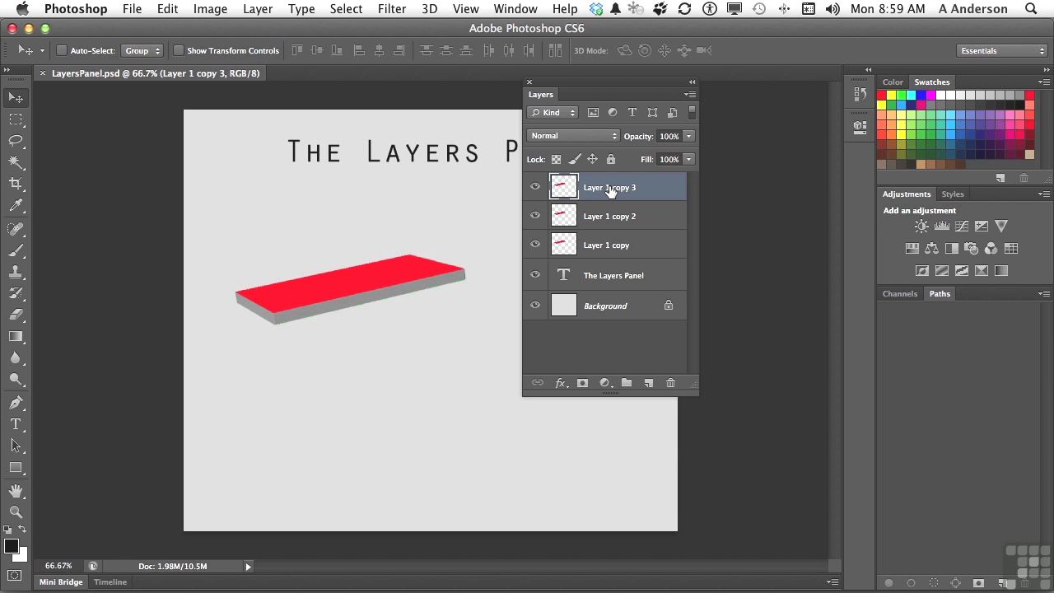
{"action": "left_click", "coordinate": [648, 225]}
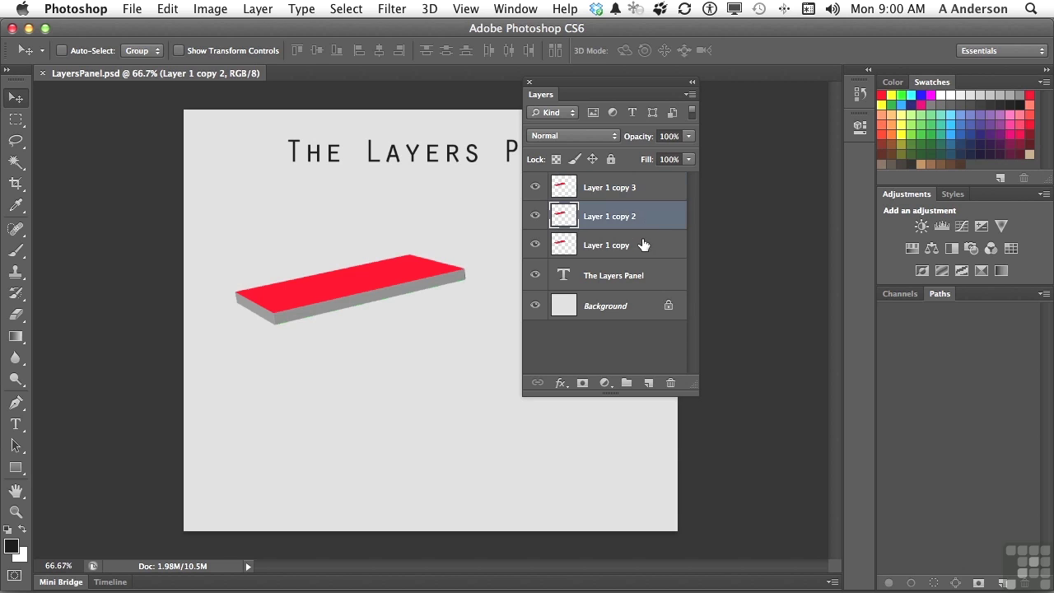
{"action": "left_click", "coordinate": [634, 251]}
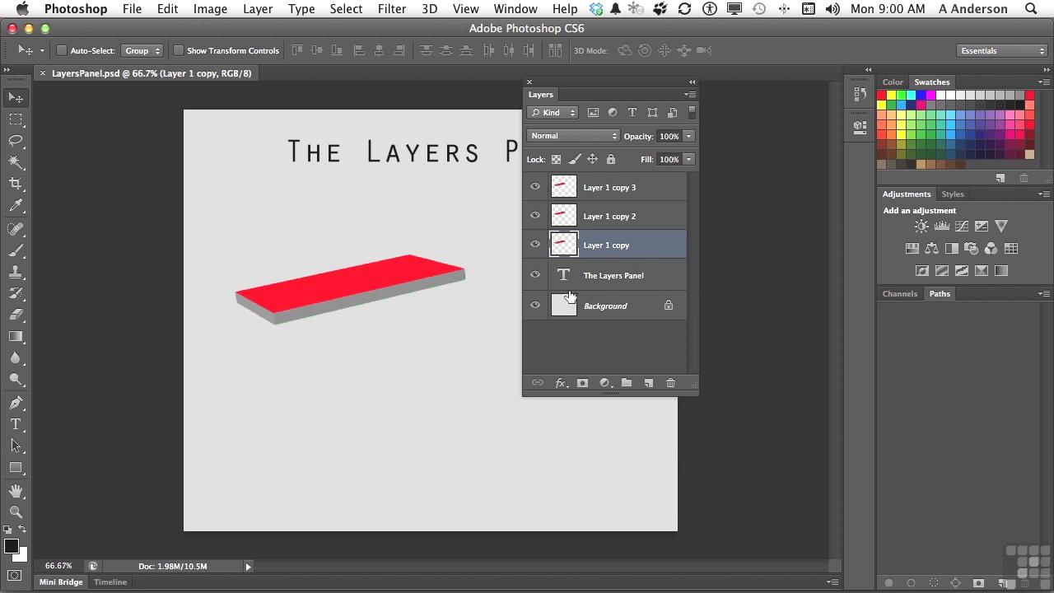
{"action": "left_click", "coordinate": [601, 284]}
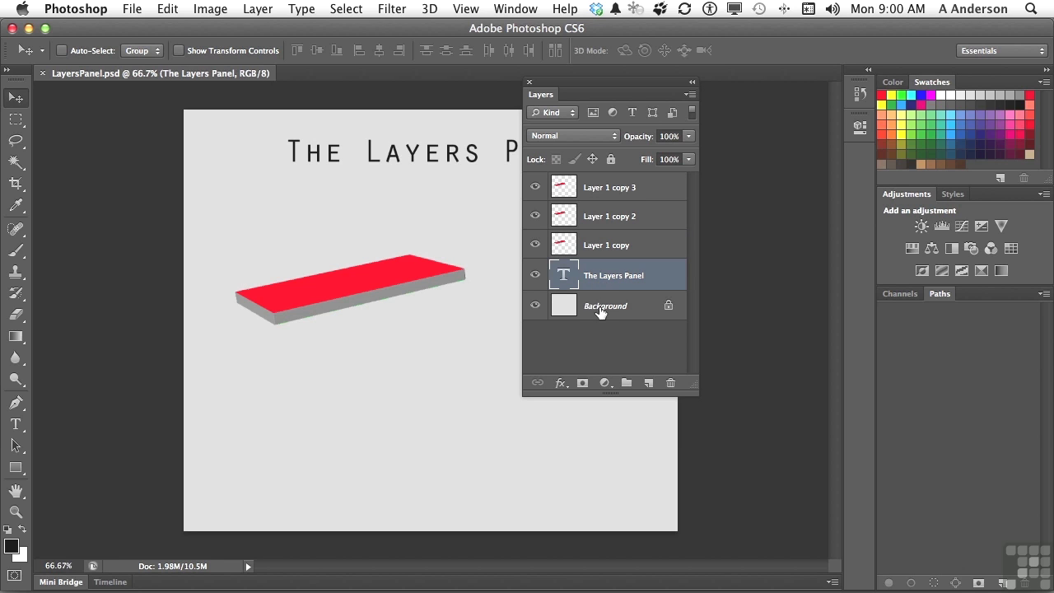
{"action": "left_click", "coordinate": [600, 311]}
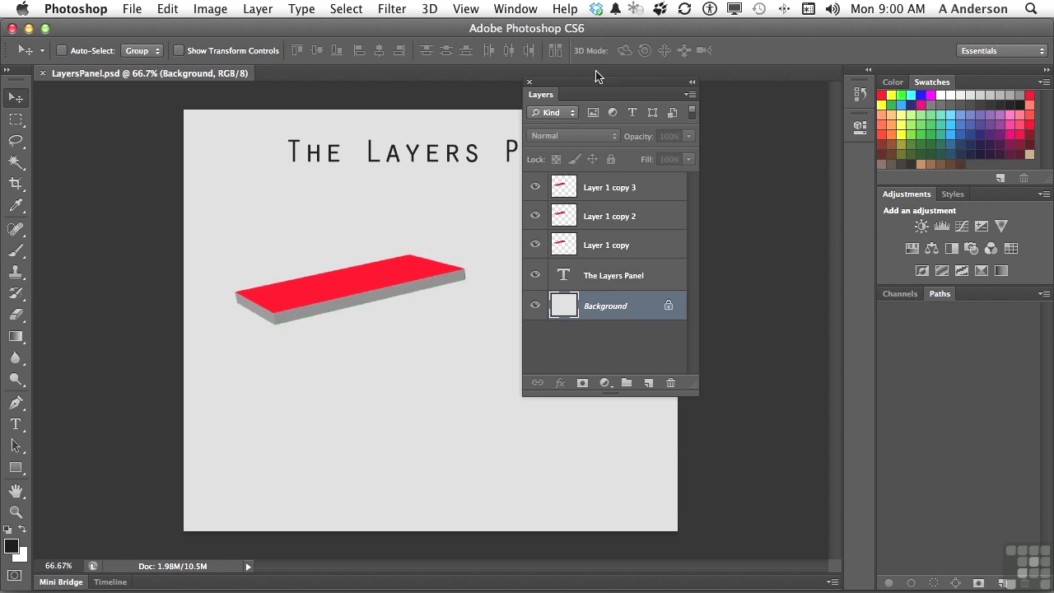
Close and reopen the floating Layers panel, and collapse it to its icon and expand it again.
{"action": "left_click", "coordinate": [529, 83]}
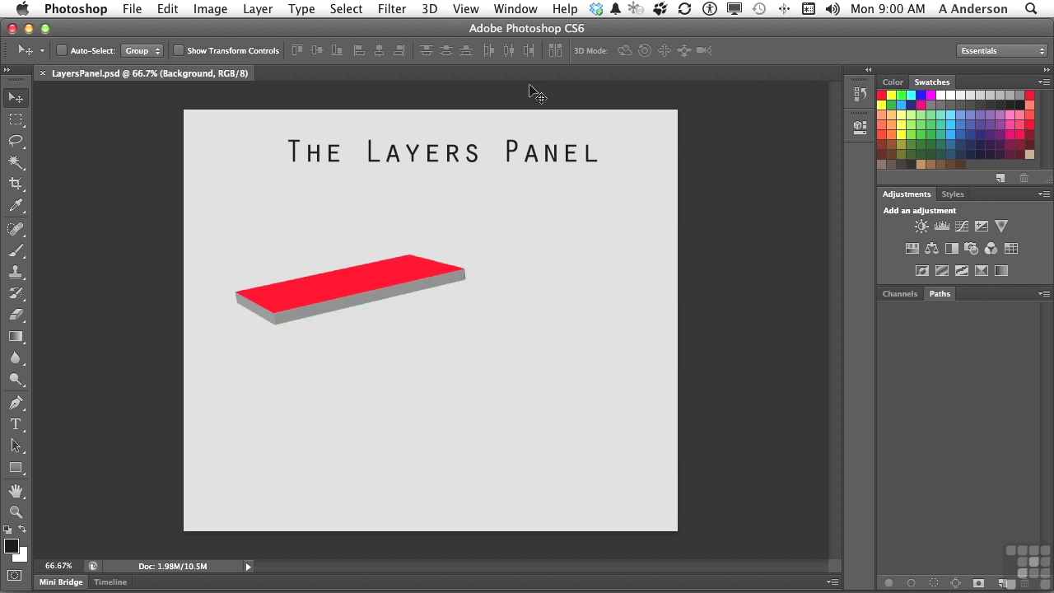
{"action": "left_click", "coordinate": [523, 5]}
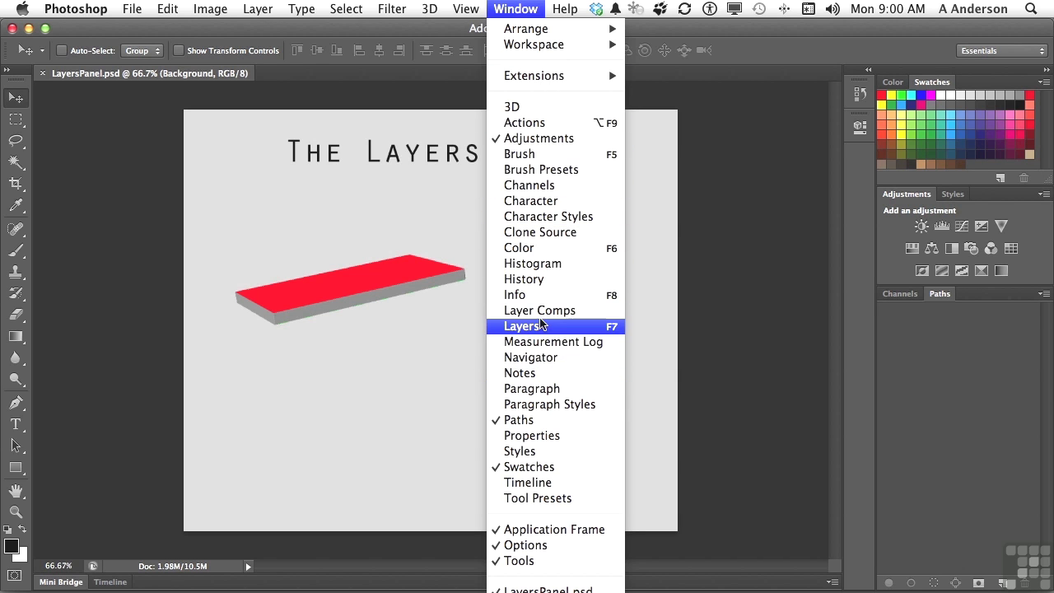
{"action": "left_click", "coordinate": [527, 326]}
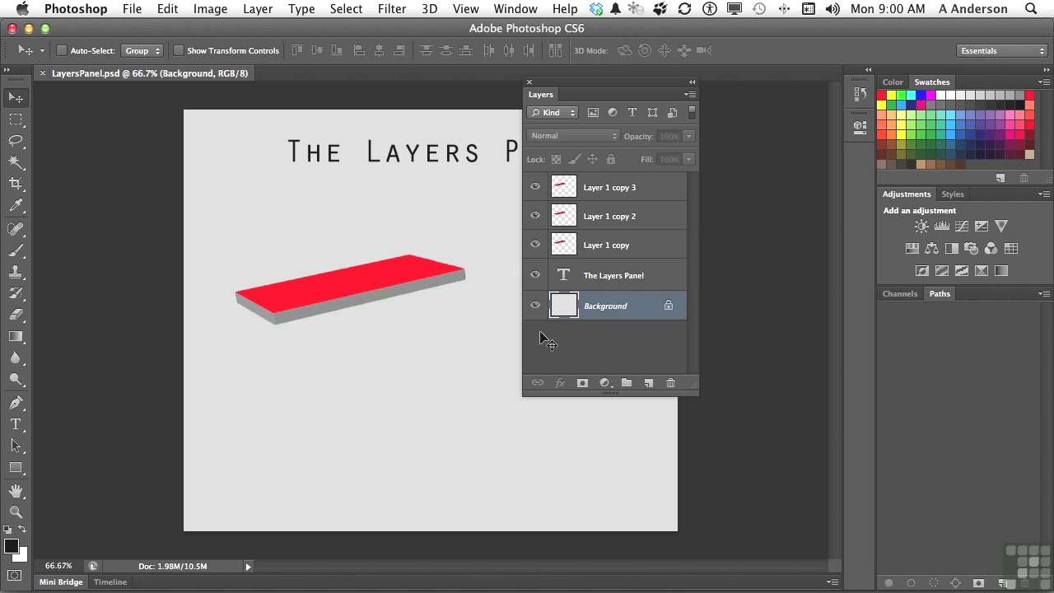
{"action": "left_click", "coordinate": [693, 85]}
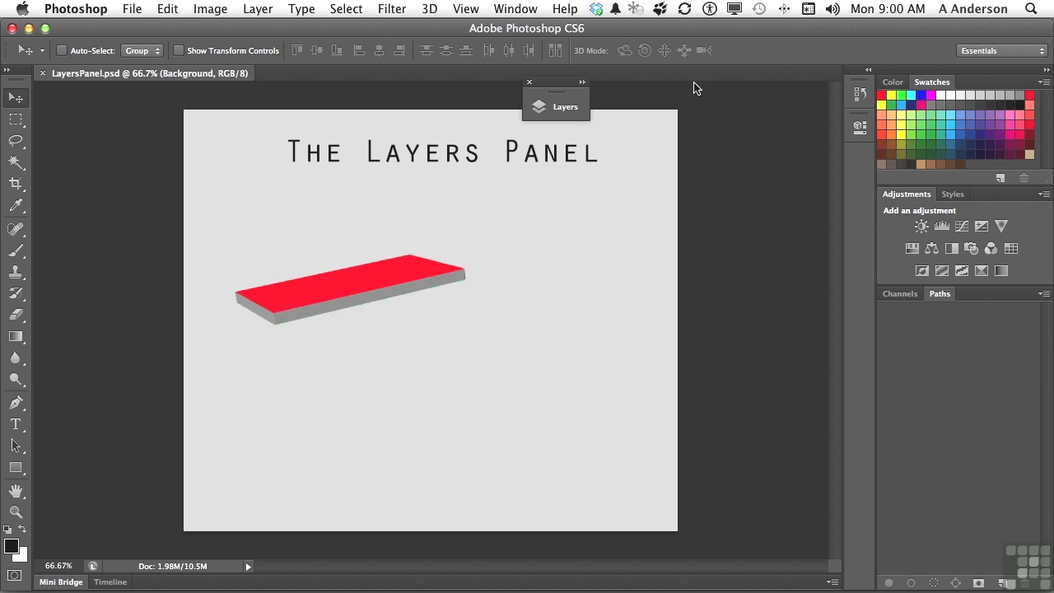
{"action": "left_click", "coordinate": [582, 83]}
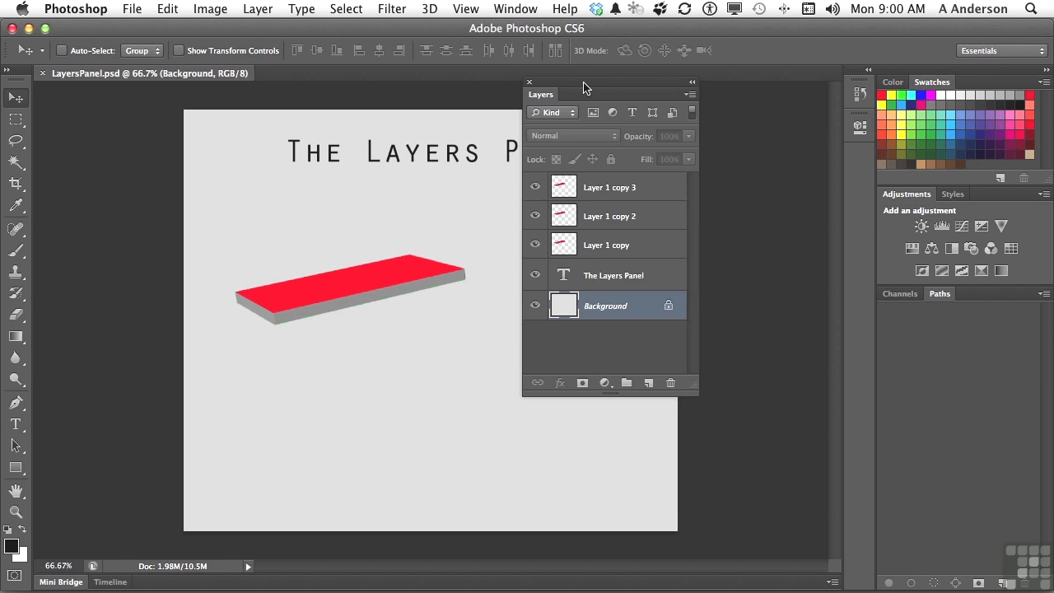
Set the layer thumbnail contents to Layer Bounds, and hide and reshow the Background layer.
{"action": "left_click", "coordinate": [689, 96]}
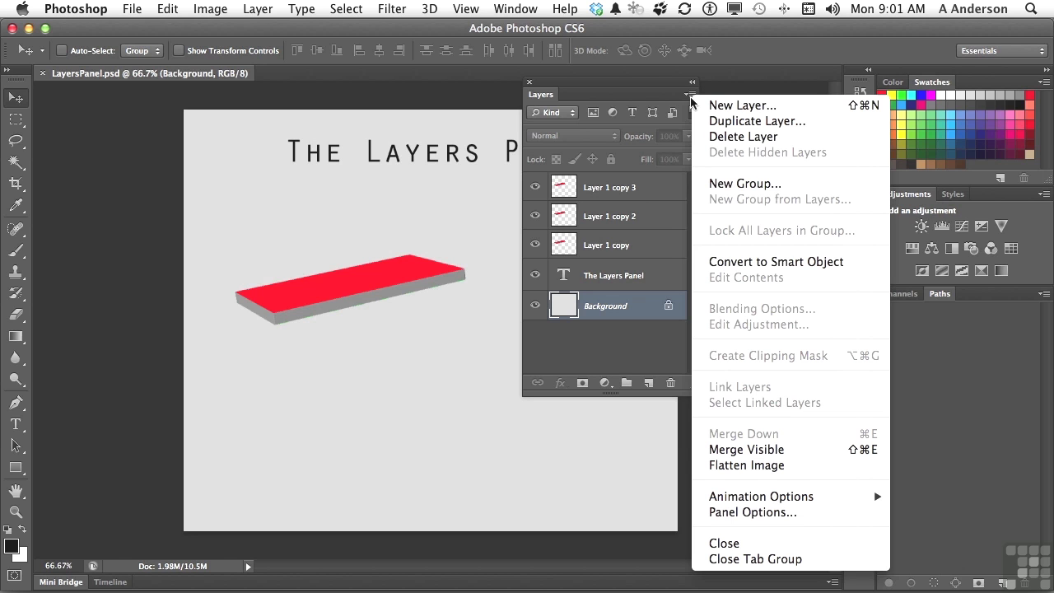
{"action": "left_click", "coordinate": [767, 514]}
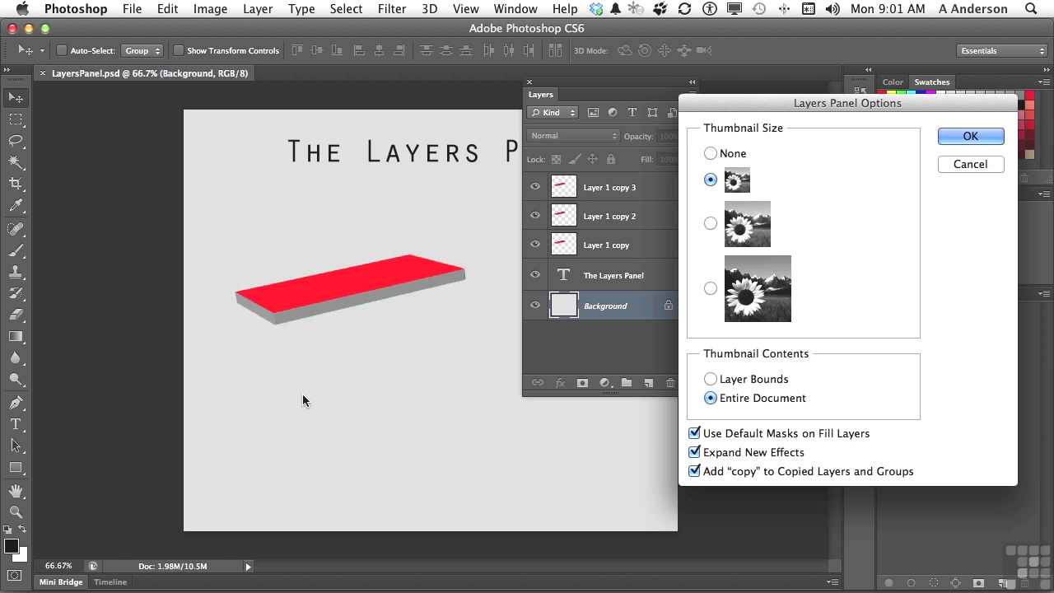
{"action": "left_click", "coordinate": [709, 379]}
{"action": "left_click", "coordinate": [955, 135]}
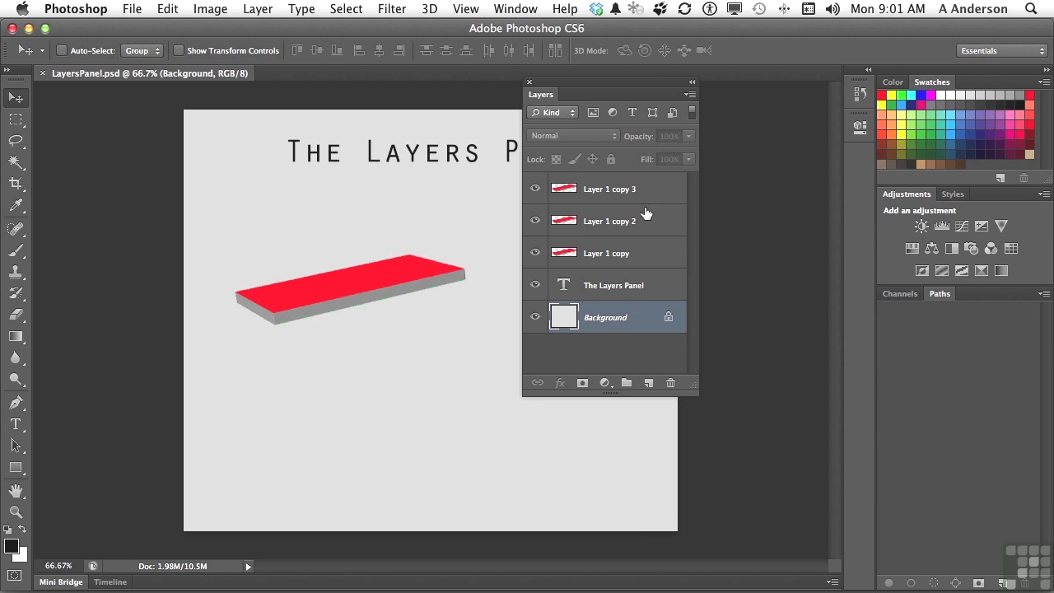
{"action": "left_click", "coordinate": [534, 317]}
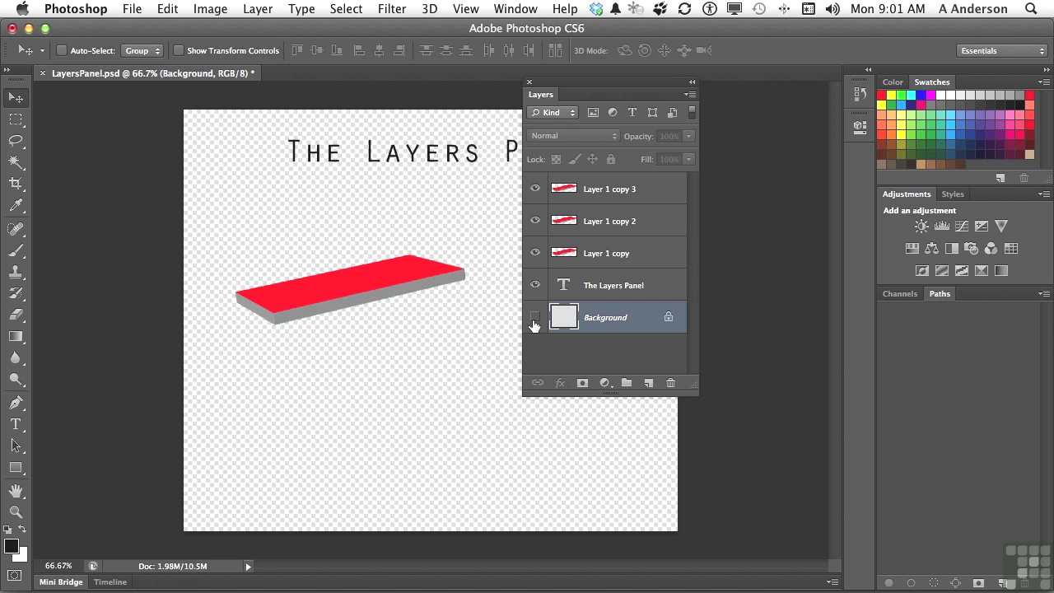
{"action": "left_click", "coordinate": [535, 318]}
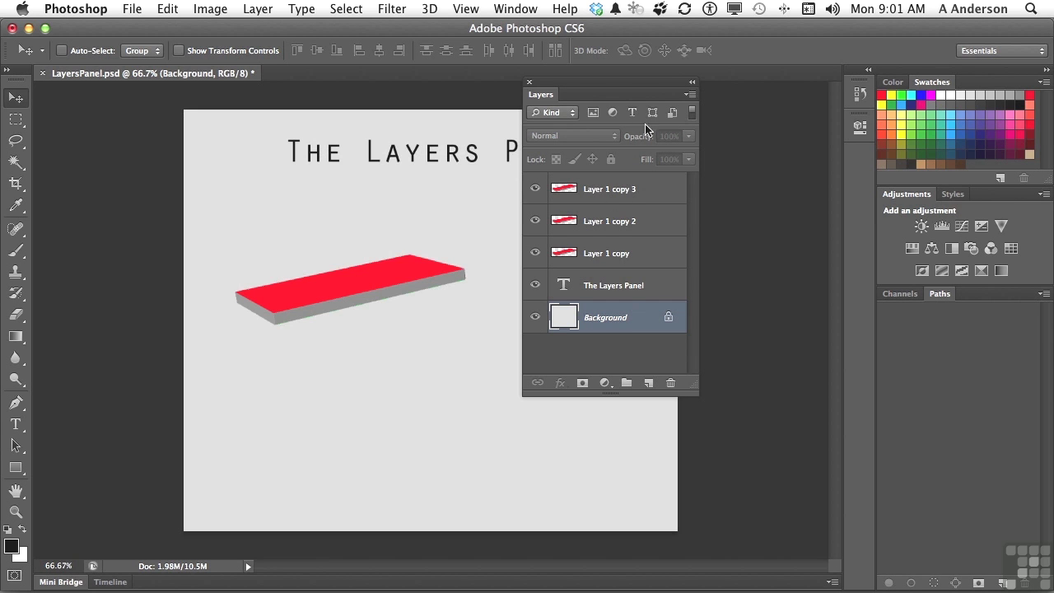
Set the layer thumbnail contents back to Entire Document.
{"action": "left_click", "coordinate": [690, 94]}
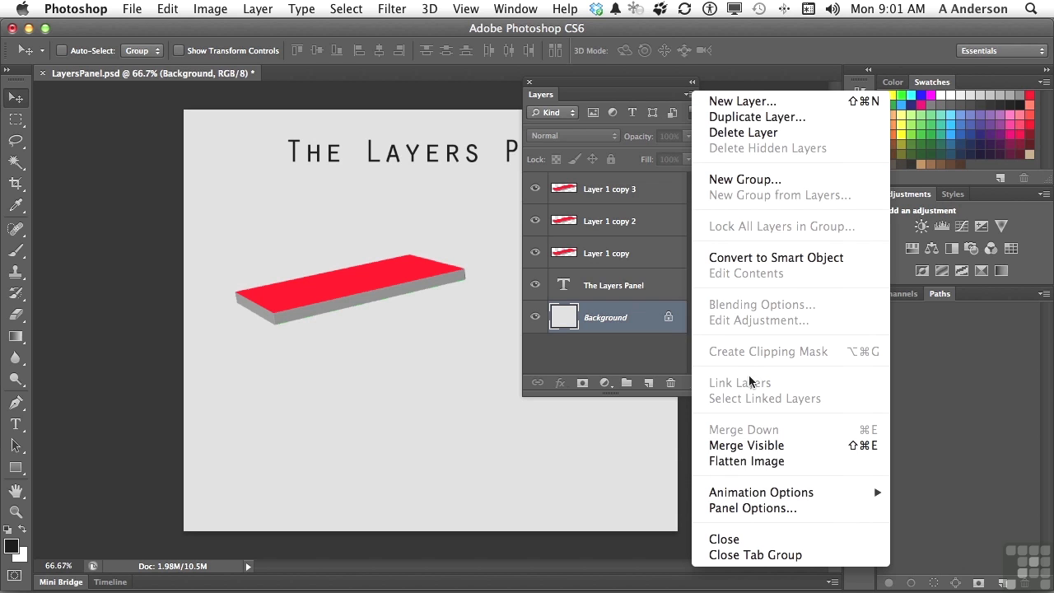
{"action": "left_click", "coordinate": [760, 508]}
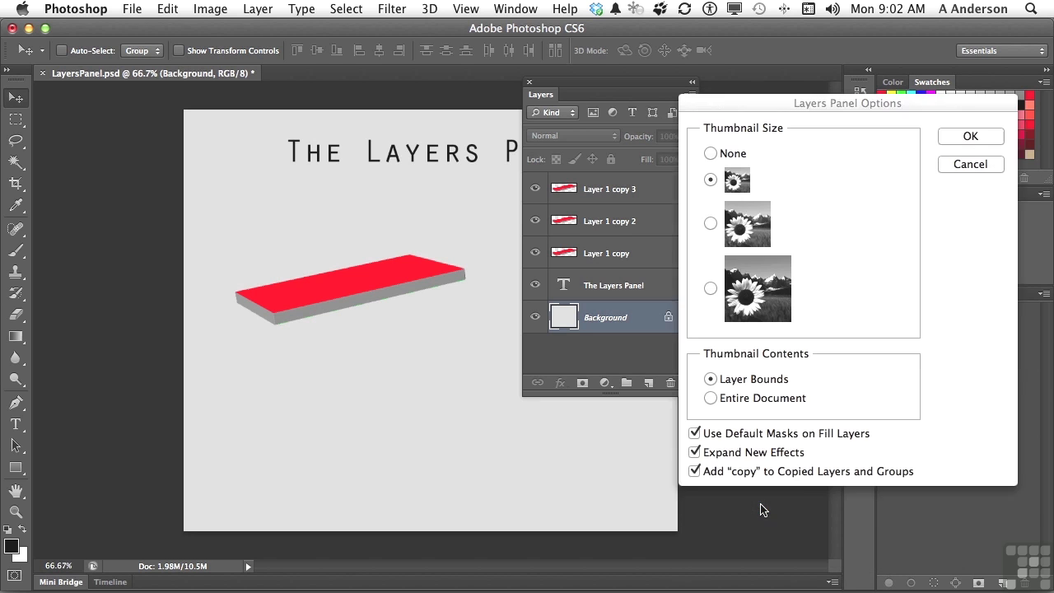
{"action": "left_click", "coordinate": [707, 399]}
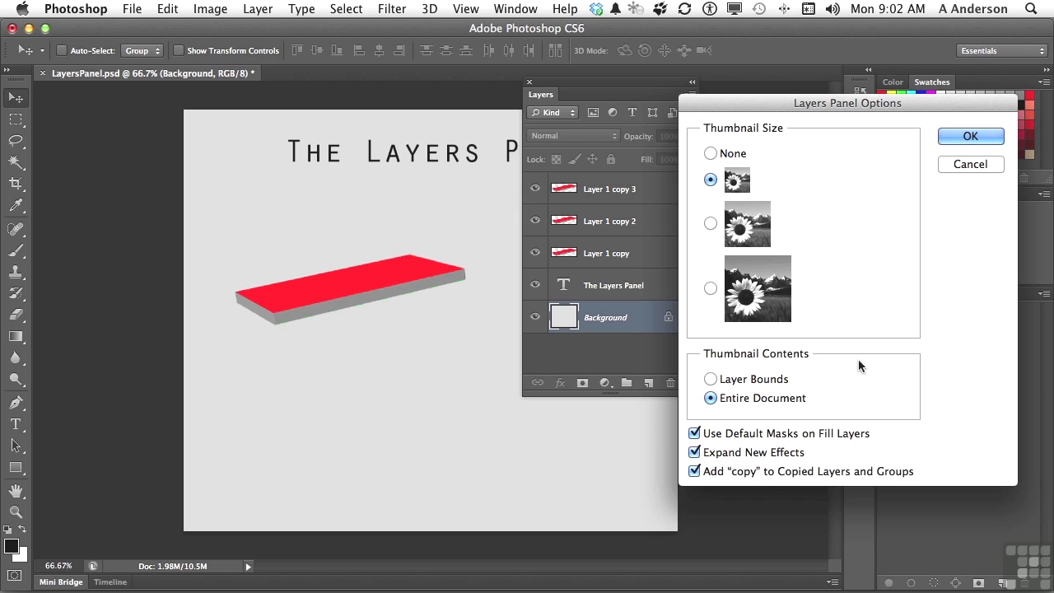
{"action": "left_click", "coordinate": [953, 142]}
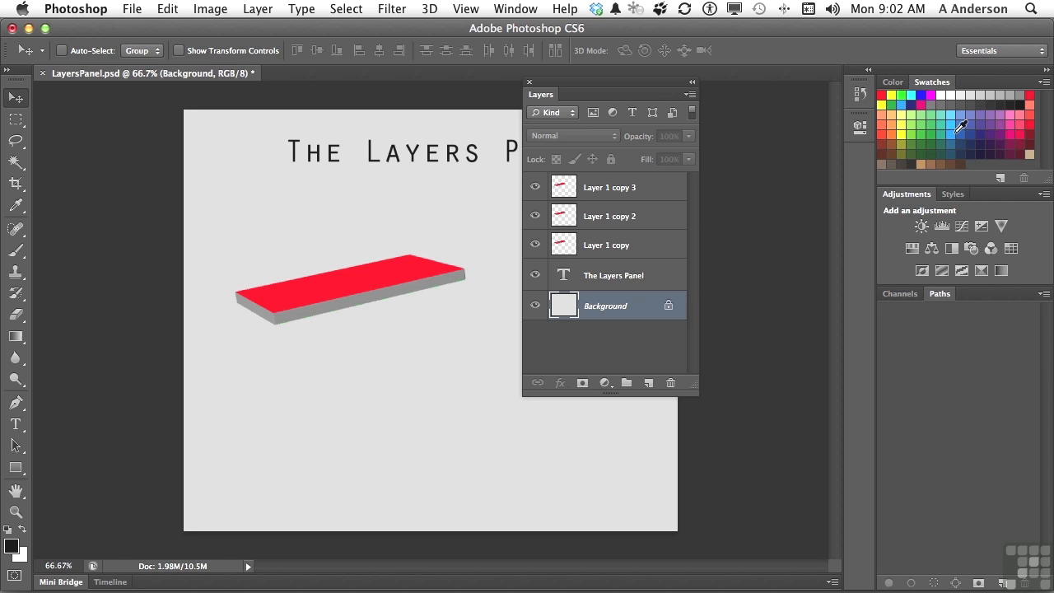
Filter the layers by Name with the text "b", and switch the filtering off and on again.
{"action": "left_click", "coordinate": [548, 113]}
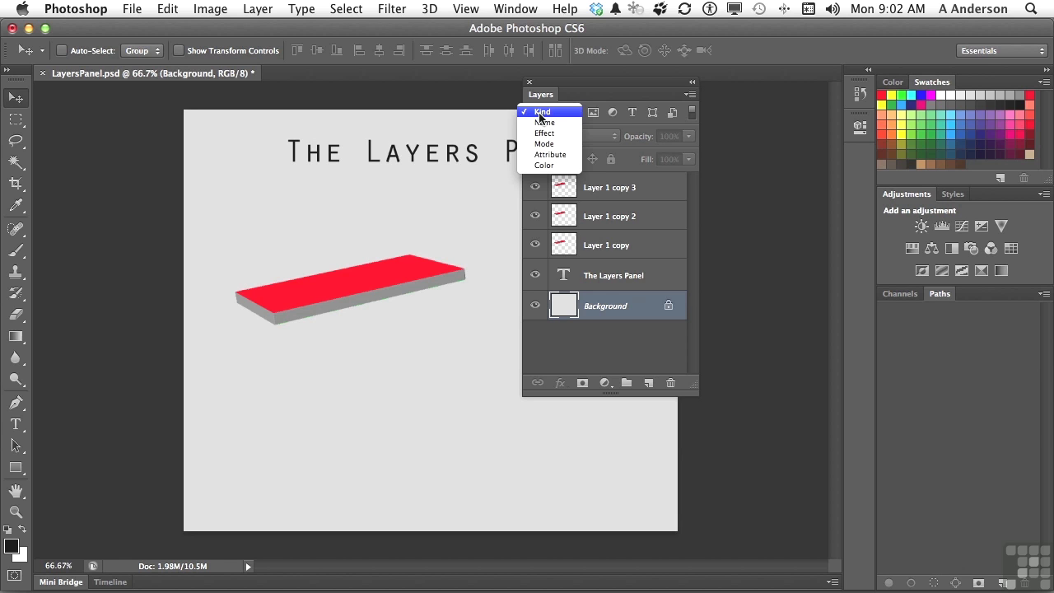
{"action": "left_click", "coordinate": [540, 123]}
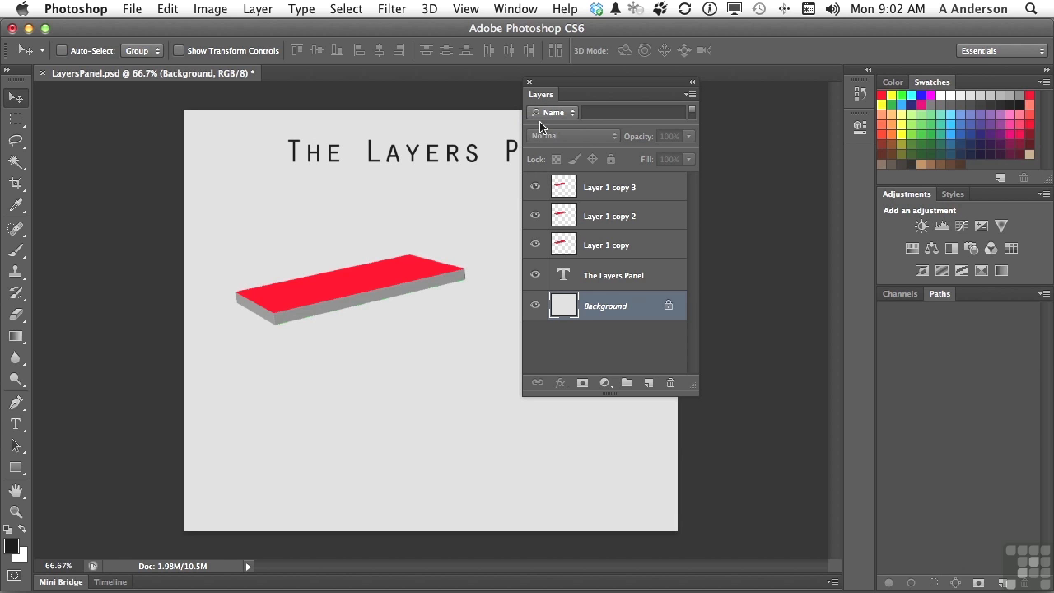
{"action": "left_click", "coordinate": [593, 112]}
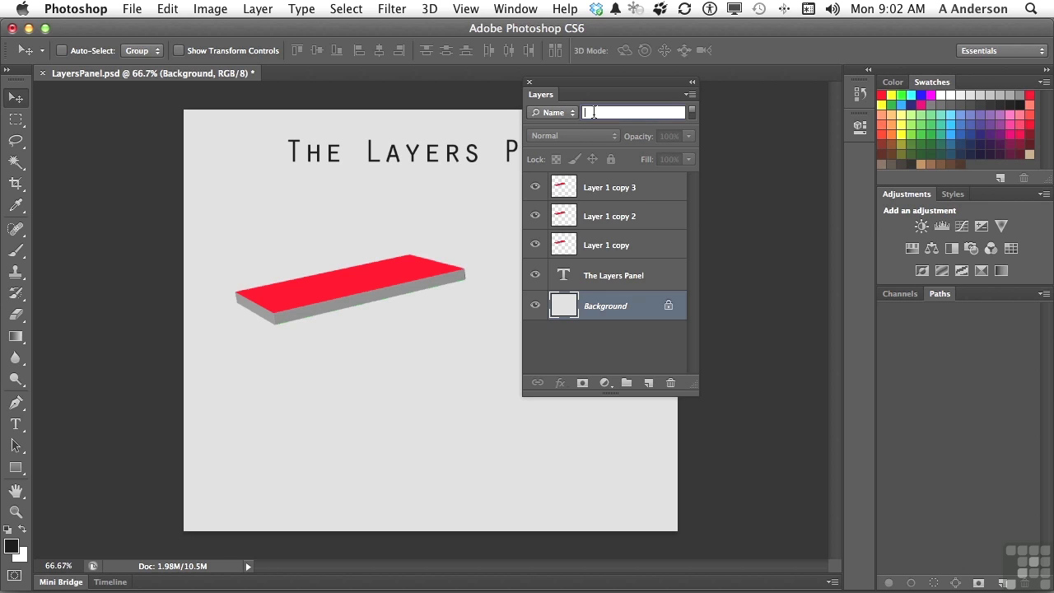
{"action": "type", "text": "b"}
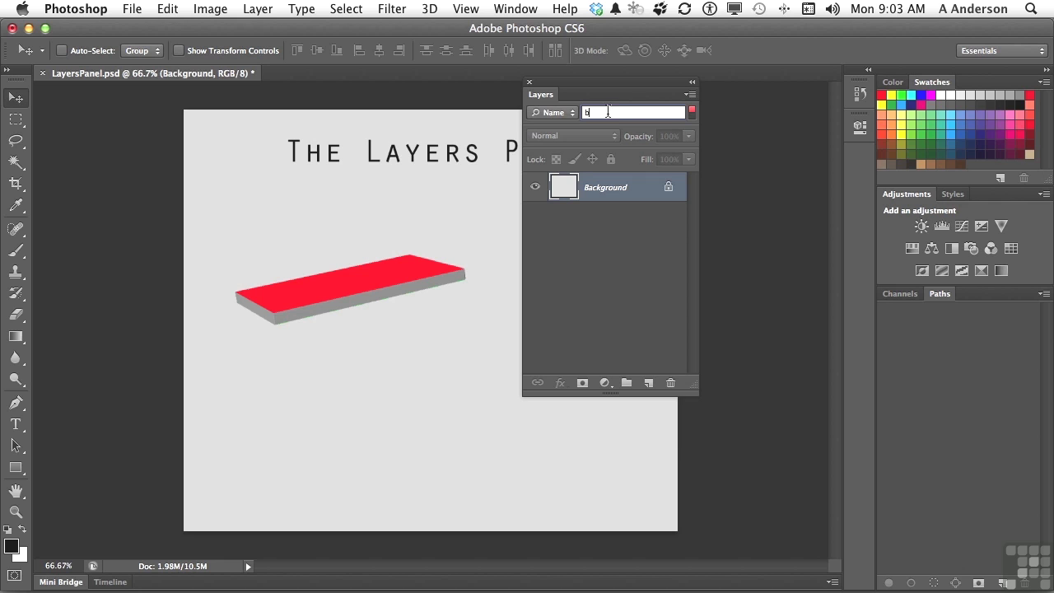
{"action": "left_click", "coordinate": [692, 110]}
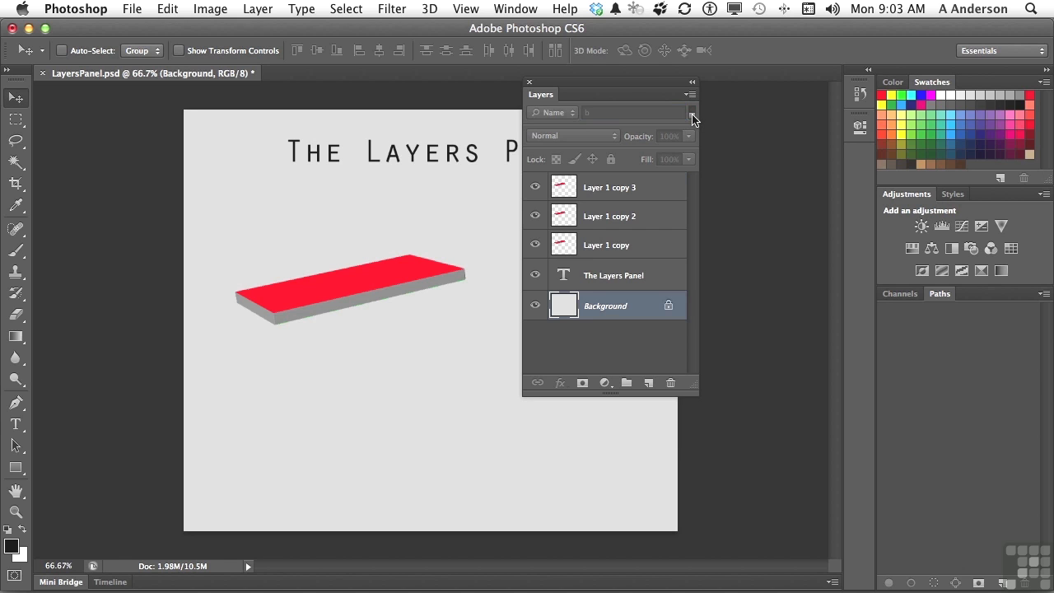
{"action": "left_click", "coordinate": [692, 115]}
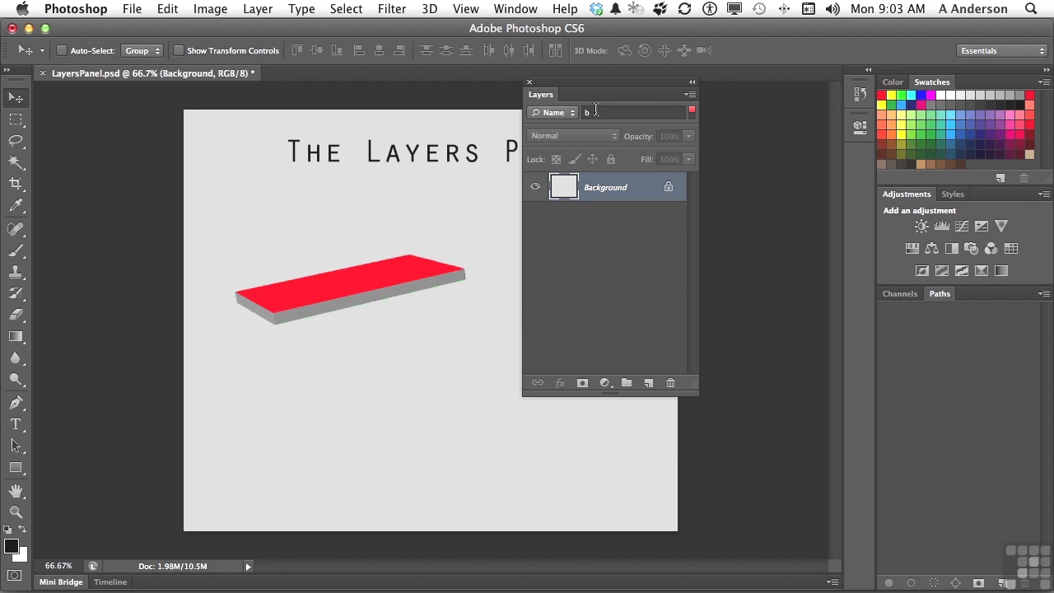
Return the layer filter to Kind, and turn the adjustment-layer and type-layer filters on and off in turn.
{"action": "left_click", "coordinate": [560, 116]}
{"action": "left_click", "coordinate": [556, 101]}
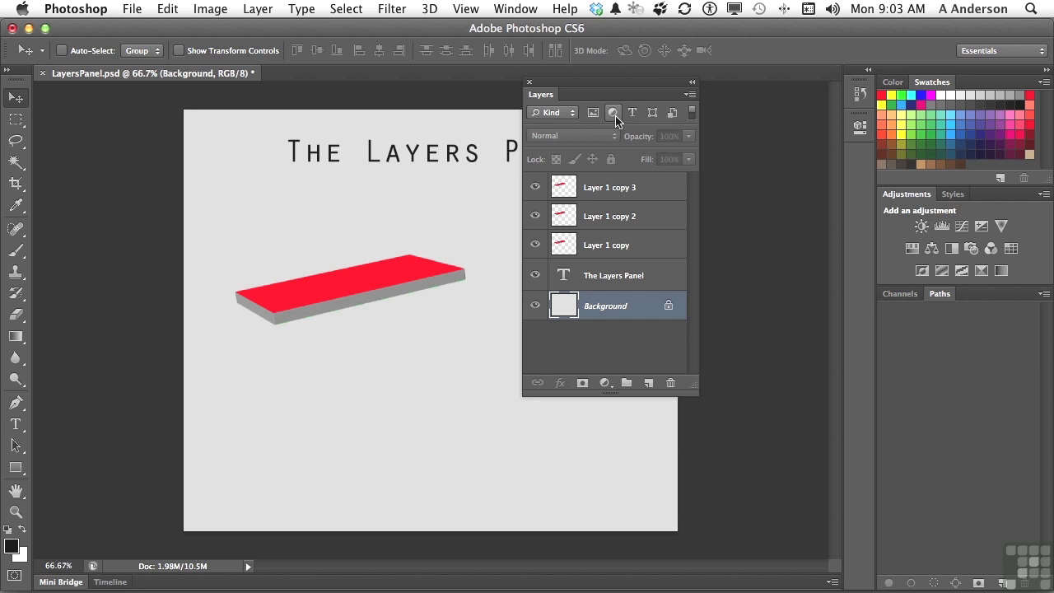
{"action": "left_click", "coordinate": [613, 114]}
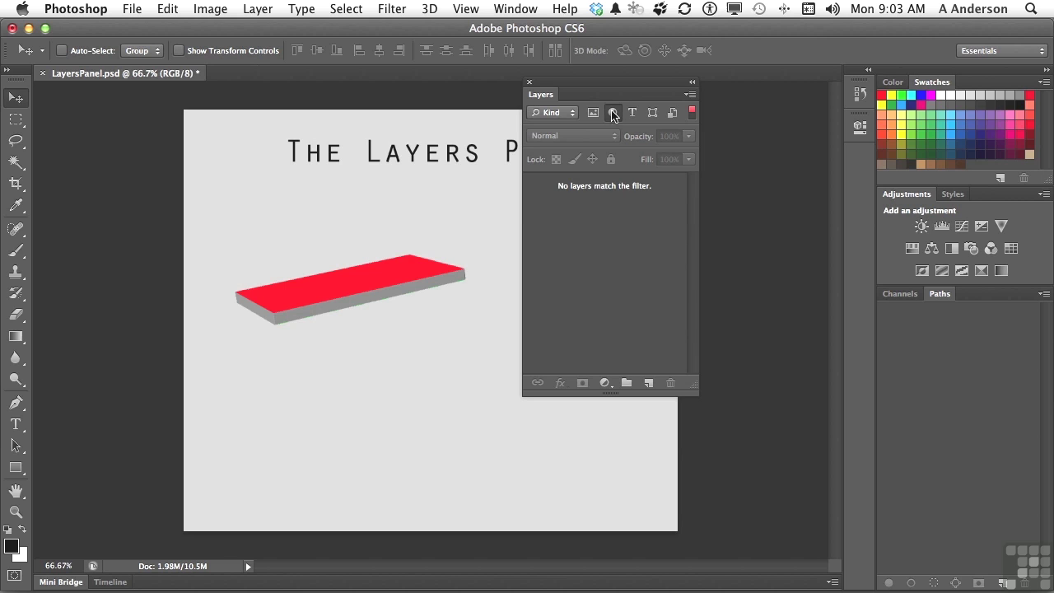
{"action": "left_click", "coordinate": [613, 115]}
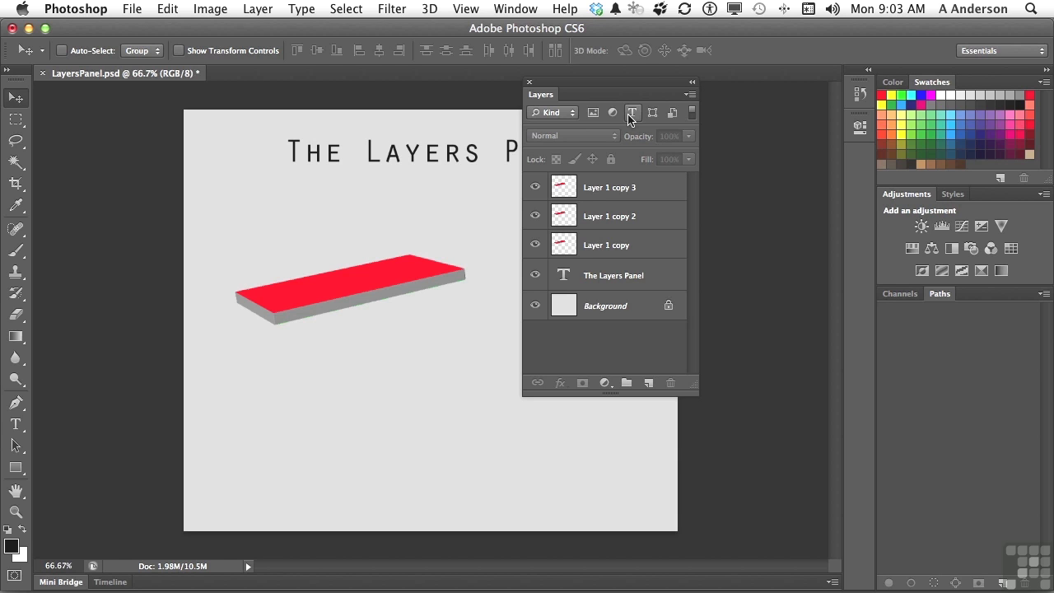
{"action": "left_click", "coordinate": [632, 114]}
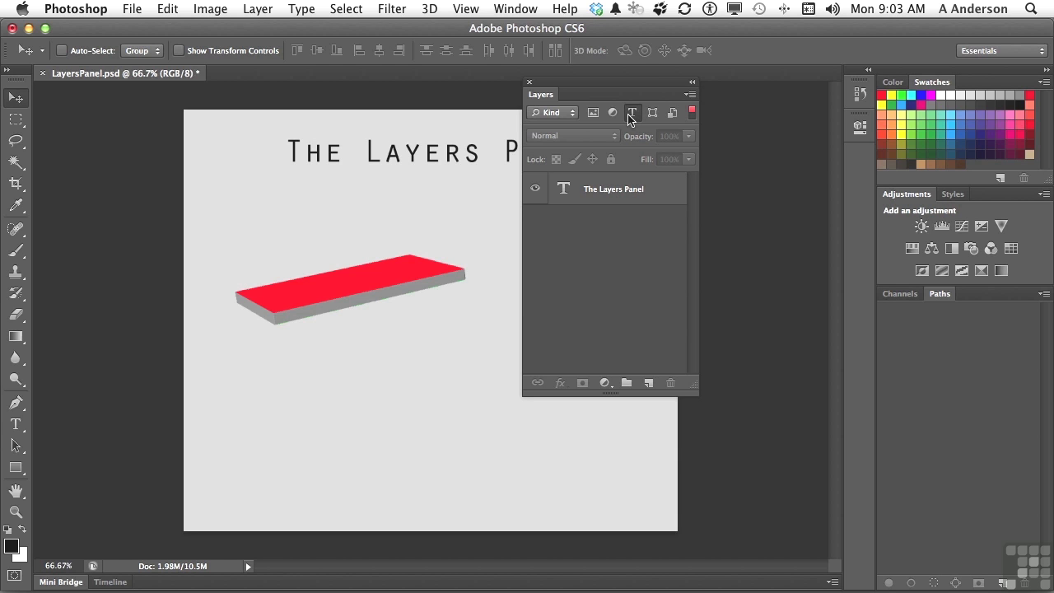
{"action": "left_click", "coordinate": [629, 115]}
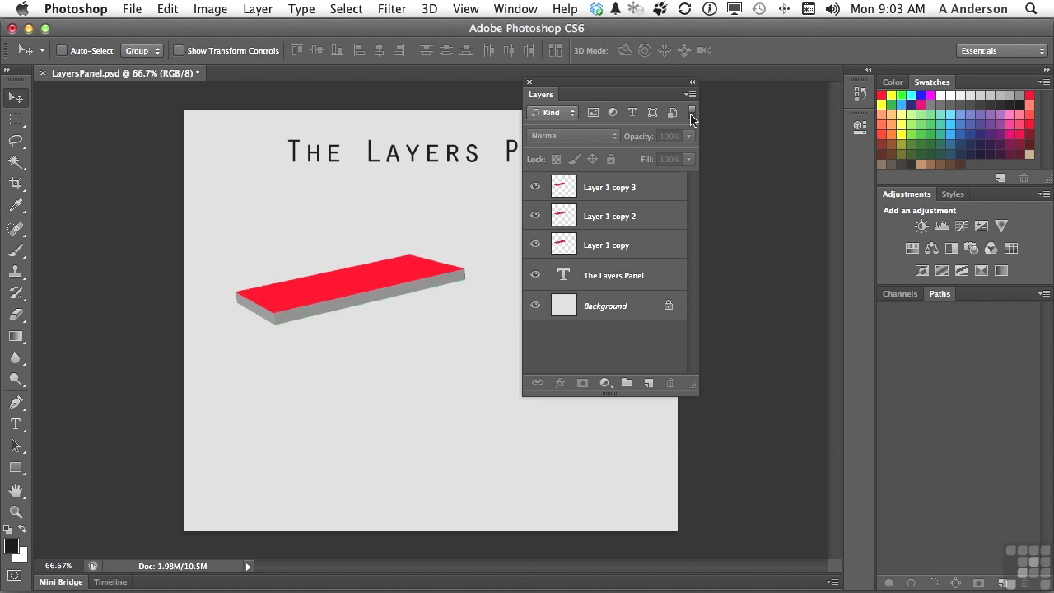
Move the slab on Layer 1 copy 3 above the middle slab and the one on Layer 1 copy below it.
{"action": "left_click", "coordinate": [636, 193]}
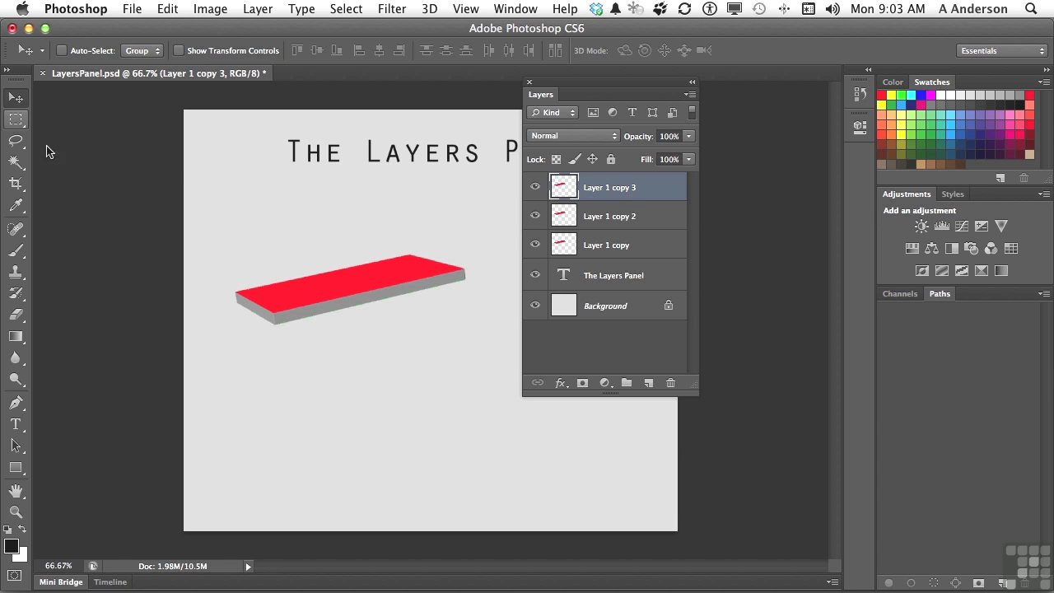
{"action": "left_click_drag", "start_coordinate": [336, 285], "coordinate": [336, 234]}
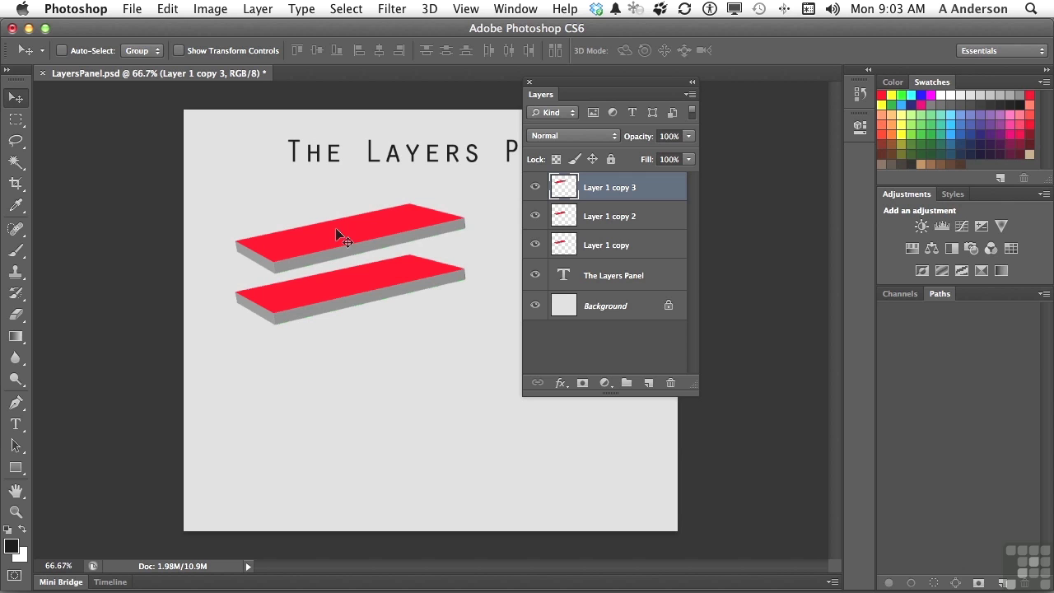
{"action": "left_click", "coordinate": [625, 253]}
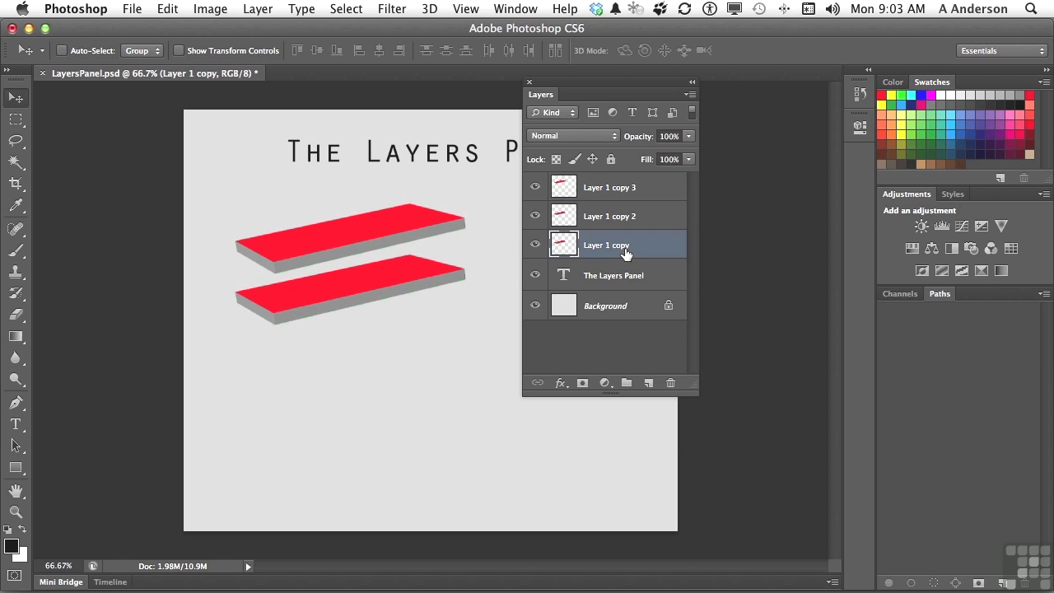
{"action": "left_click_drag", "start_coordinate": [369, 303], "coordinate": [370, 338]}
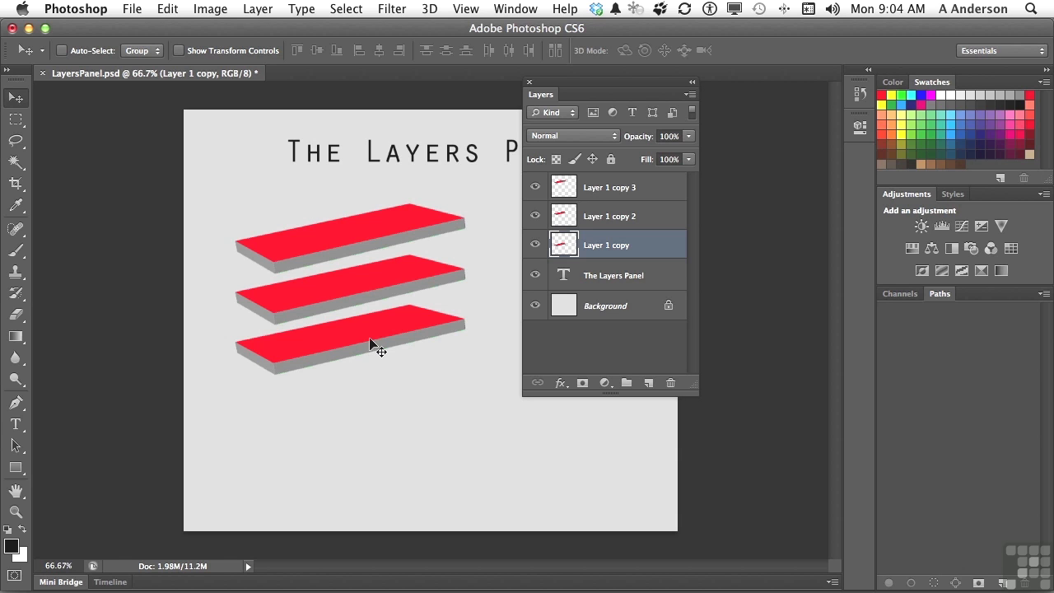
View the blend mode options for Layer 1 copy, and lower its opacity to 35% and return it to 100%.
{"action": "left_click", "coordinate": [611, 136]}
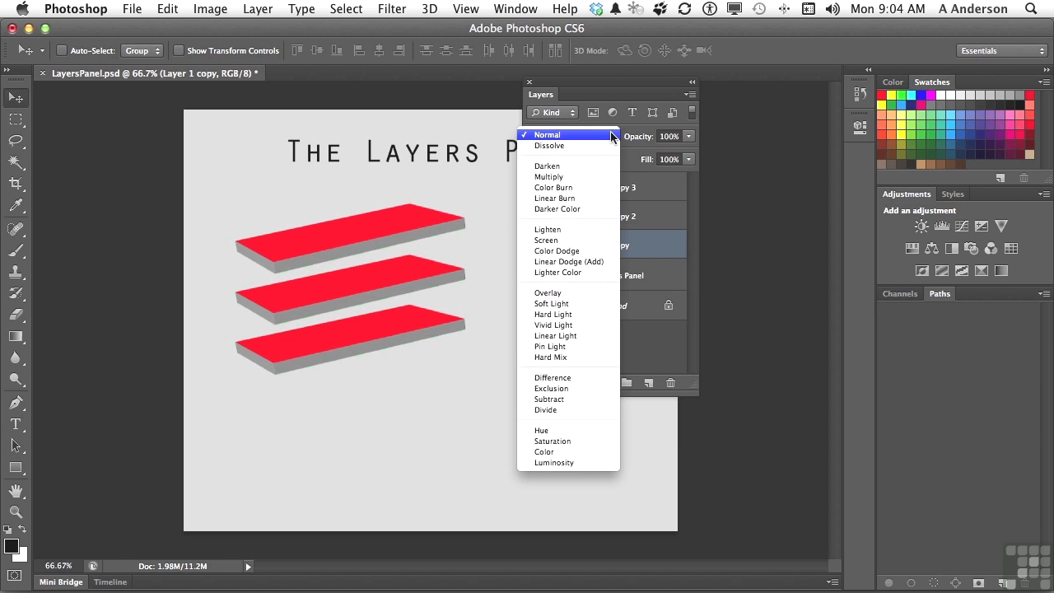
{"action": "left_click", "coordinate": [611, 137]}
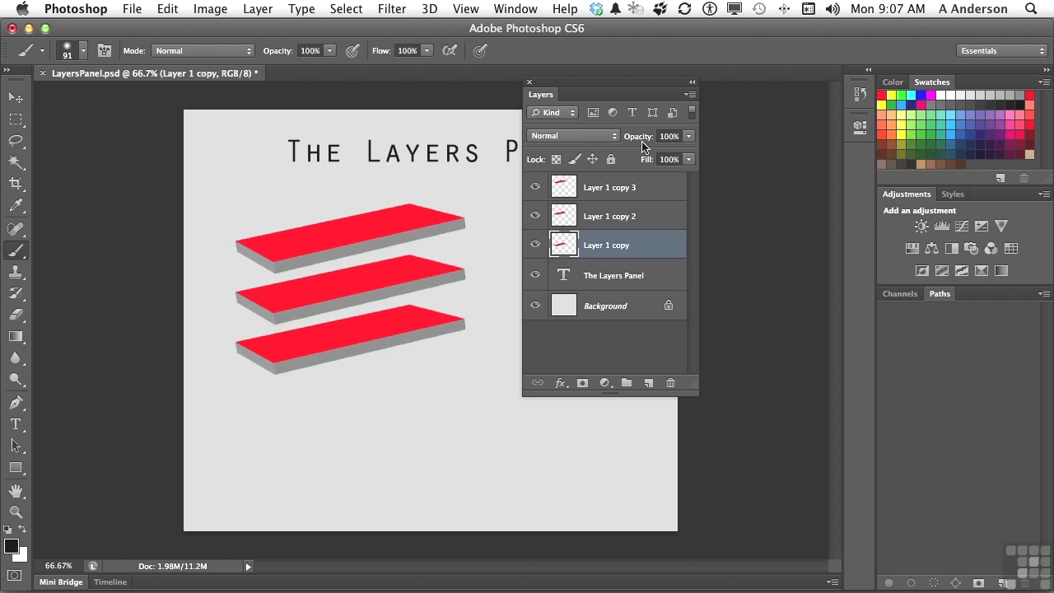
{"action": "left_click", "coordinate": [689, 138]}
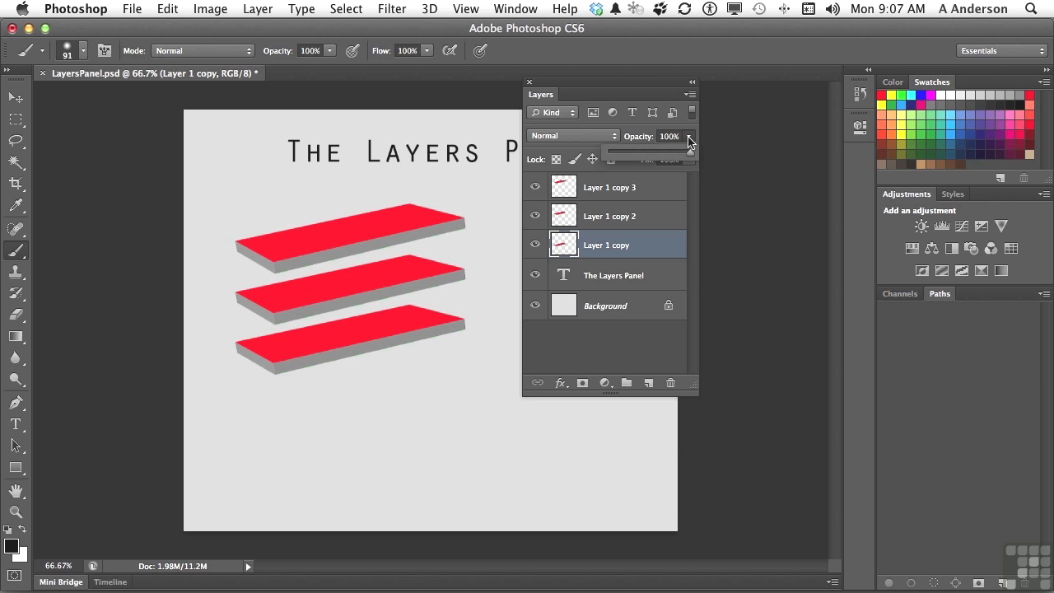
{"action": "left_click_drag", "start_coordinate": [690, 153], "coordinate": [639, 158]}
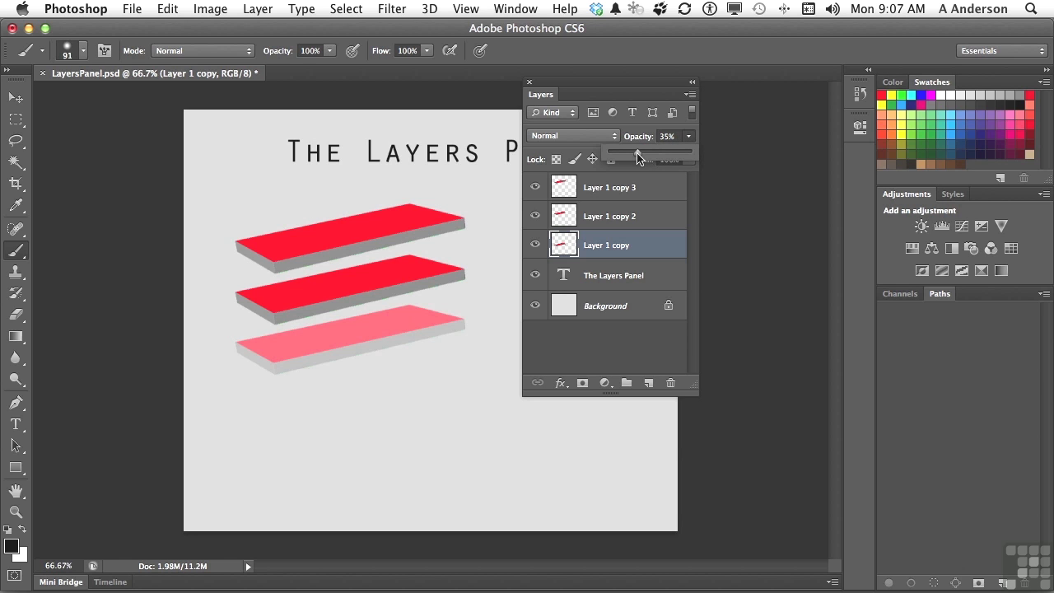
{"action": "left_click_drag", "start_coordinate": [638, 156], "coordinate": [696, 158]}
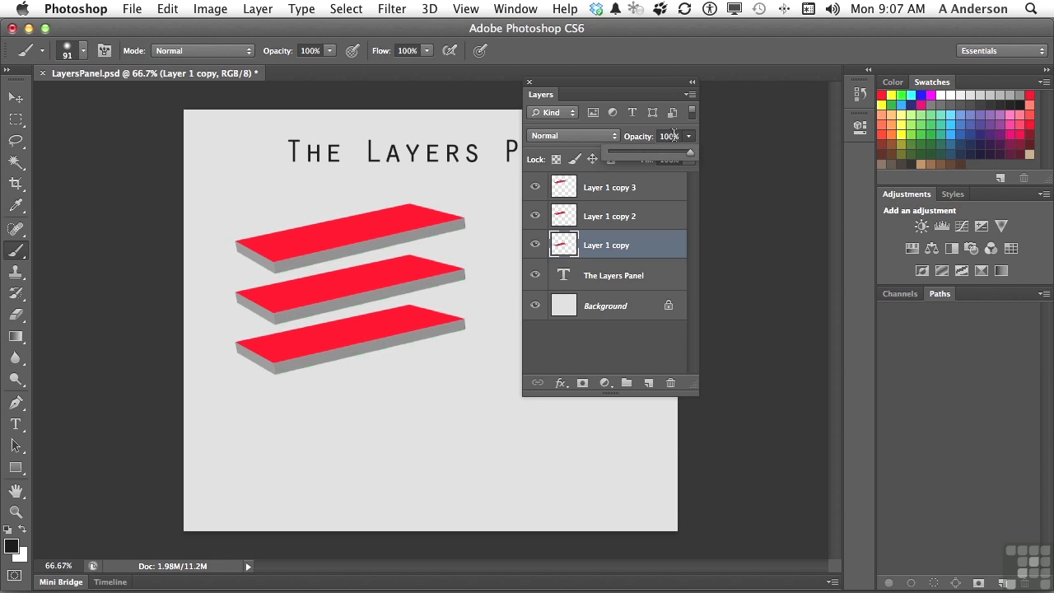
Lower the opacity of Layer 1 copy in small increments and raise it back to 100% in larger ones.
{"action": "left_click", "coordinate": [671, 136]}
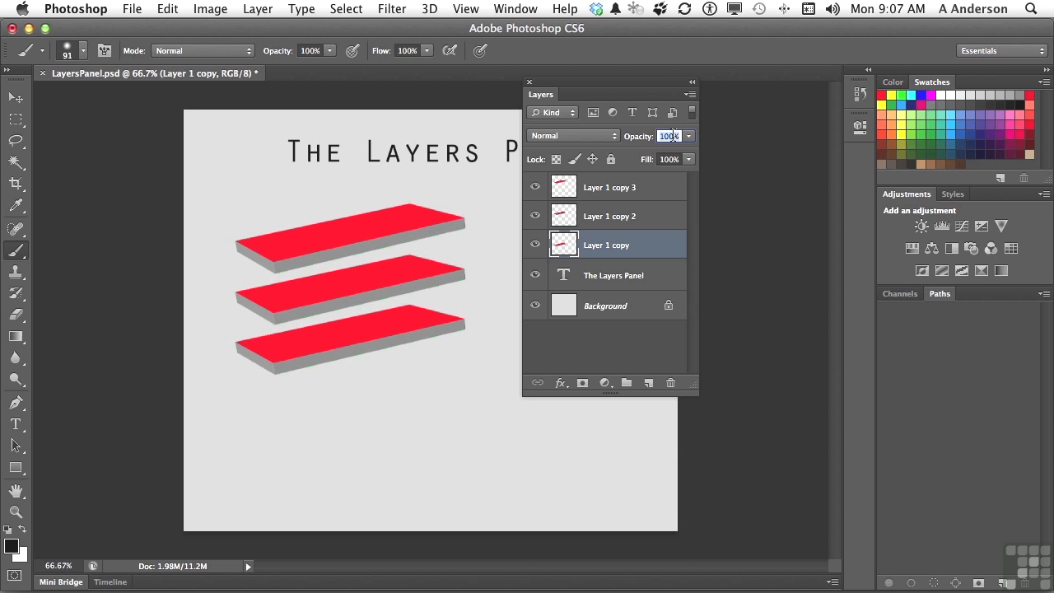
{"action": "key", "text": "Down"}
{"action": "key", "text": "Down"}
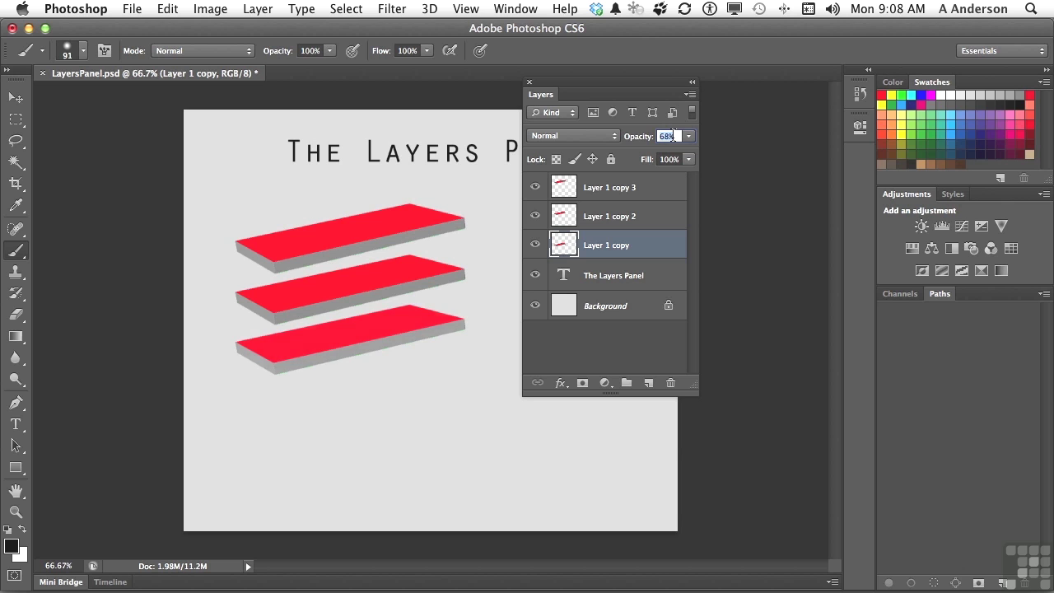
{"action": "key", "text": "Down"}
{"action": "key", "text": "Down"}
{"action": "key", "text": "shift+Up"}
{"action": "key", "text": "shift+Up"}
{"action": "key", "text": "shift+Up"}
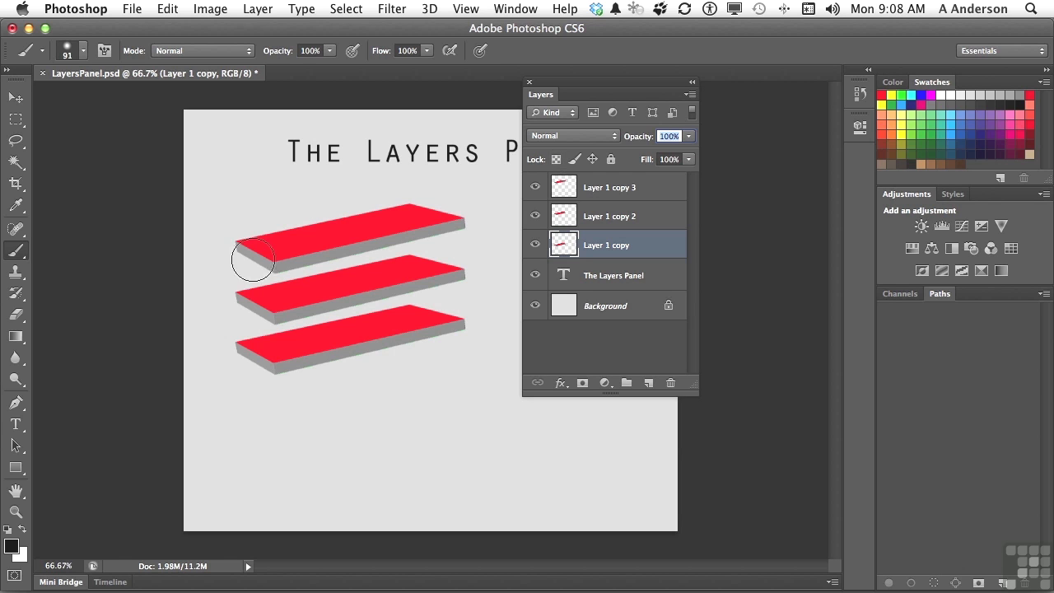
{"action": "key", "text": "Return"}
Paint black with the brush on Layer 1 copy, first unlocked and again with transparent pixels locked, undoing each stroke and releasing the lock.
{"action": "mouse_move", "coordinate": [264, 329]}
{"action": "left_mouse_down"}
{"action": "mouse_move", "coordinate": [369, 335]}
{"action": "mouse_move", "coordinate": [369, 269]}
{"action": "mouse_move", "coordinate": [322, 316]}
{"action": "mouse_move", "coordinate": [390, 305]}
{"action": "mouse_move", "coordinate": [387, 226]}
{"action": "mouse_move", "coordinate": [287, 255]}
{"action": "mouse_move", "coordinate": [301, 335]}
{"action": "mouse_move", "coordinate": [363, 356]}
{"action": "mouse_move", "coordinate": [432, 310]}
{"action": "mouse_move", "coordinate": [284, 346]}
{"action": "mouse_move", "coordinate": [242, 368]}
{"action": "mouse_move", "coordinate": [396, 344]}
{"action": "left_mouse_up"}
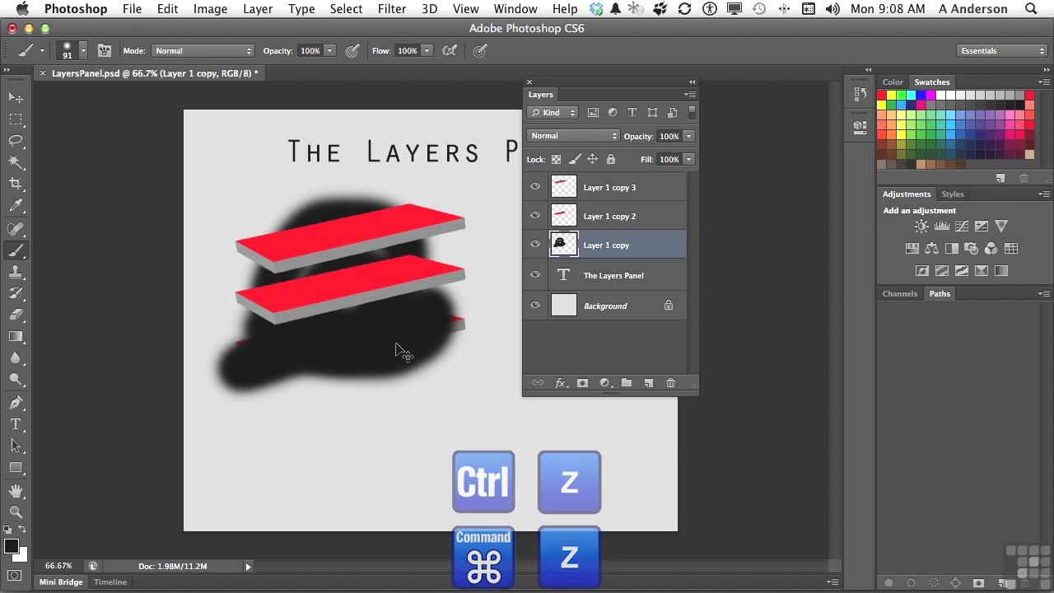
{"action": "key", "text": "super+z"}
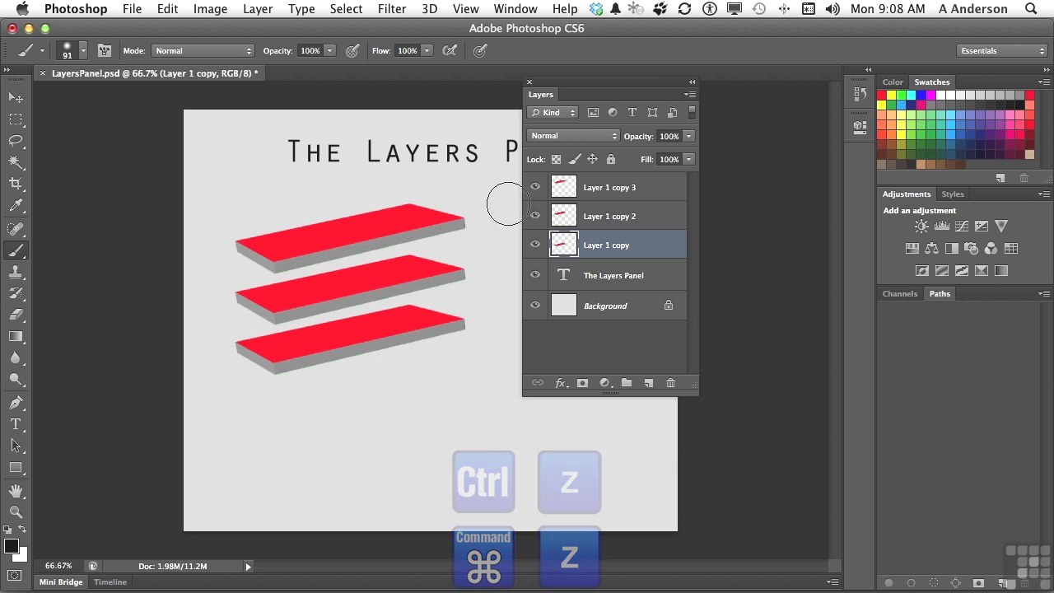
{"action": "left_click", "coordinate": [556, 160]}
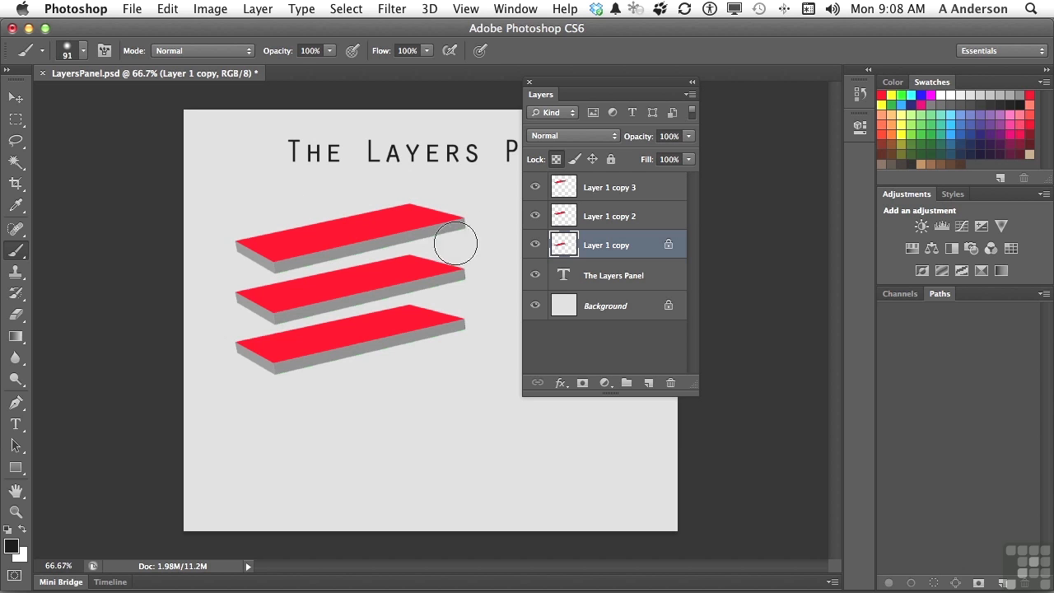
{"action": "mouse_move", "coordinate": [301, 291]}
{"action": "left_mouse_down"}
{"action": "mouse_move", "coordinate": [440, 294]}
{"action": "mouse_move", "coordinate": [206, 357]}
{"action": "mouse_move", "coordinate": [336, 348]}
{"action": "mouse_move", "coordinate": [494, 308]}
{"action": "left_mouse_up"}
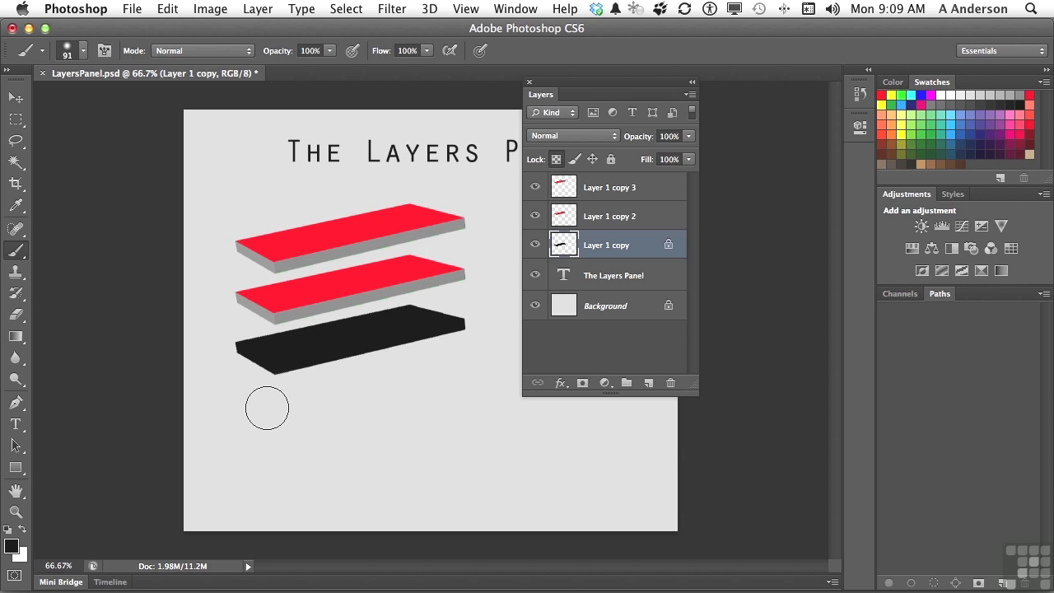
{"action": "key", "text": "super+z"}
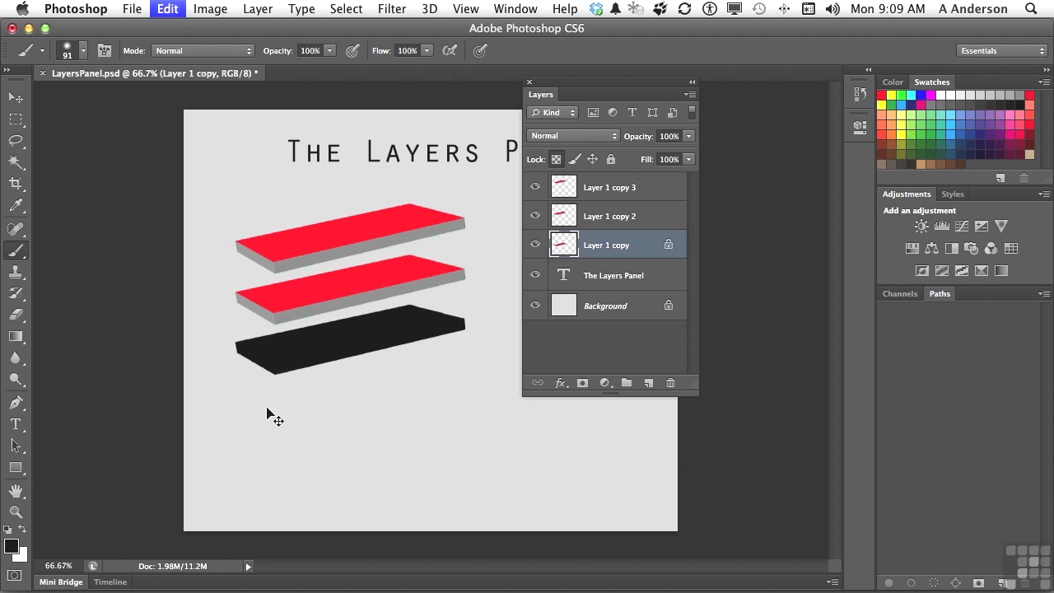
{"action": "left_click", "coordinate": [555, 160]}
Turn the image-pixel, position and full locks of Layer 1 copy on and off in turn.
{"action": "left_click", "coordinate": [574, 160]}
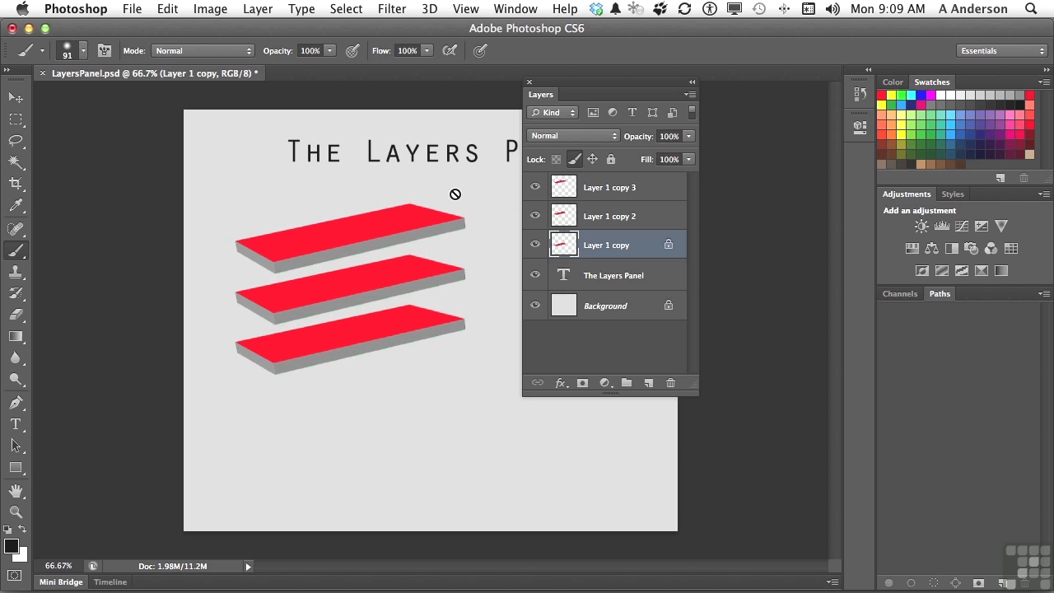
{"action": "left_click", "coordinate": [574, 160]}
{"action": "left_click", "coordinate": [593, 160]}
{"action": "left_click", "coordinate": [575, 161]}
{"action": "left_click", "coordinate": [576, 161]}
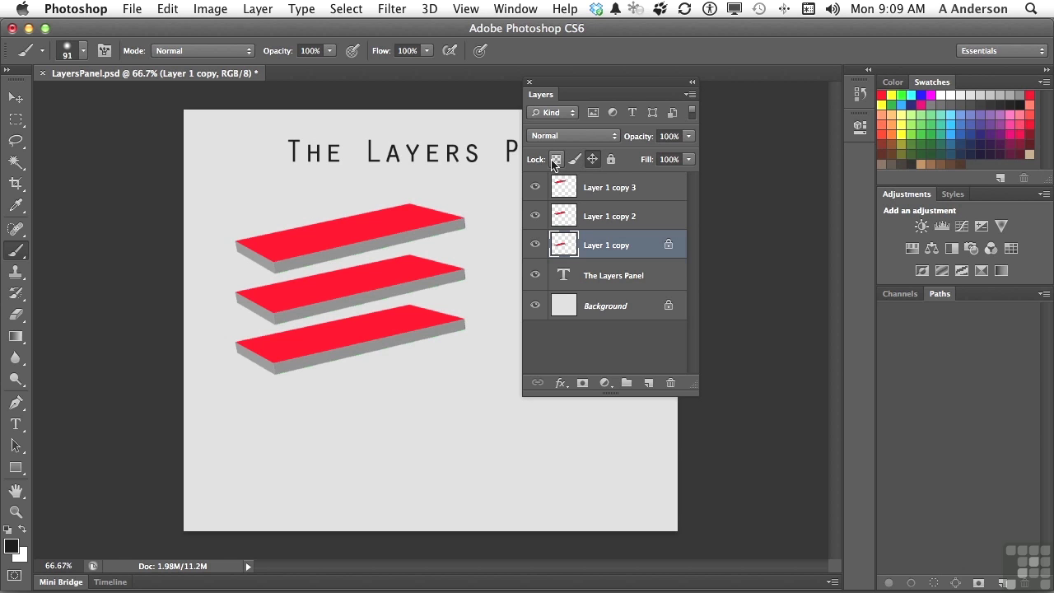
{"action": "left_click", "coordinate": [593, 160]}
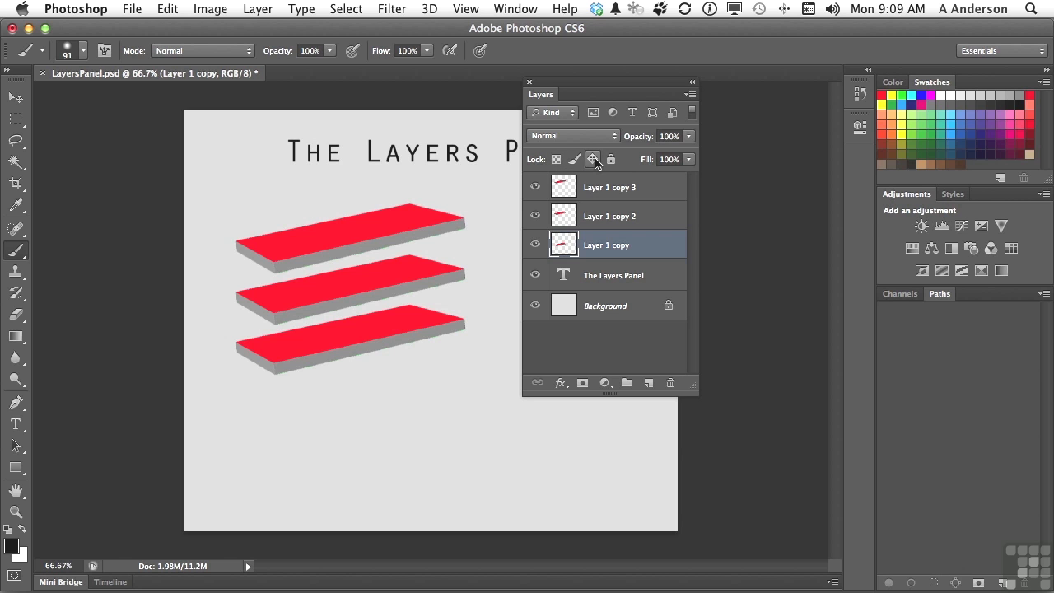
{"action": "left_click", "coordinate": [610, 160]}
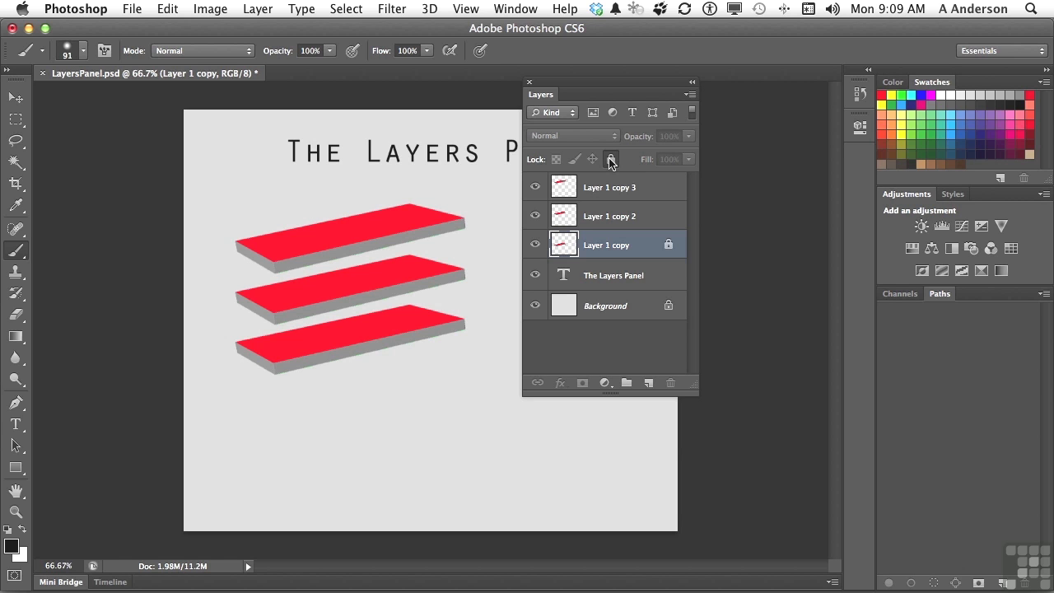
{"action": "left_click", "coordinate": [610, 160]}
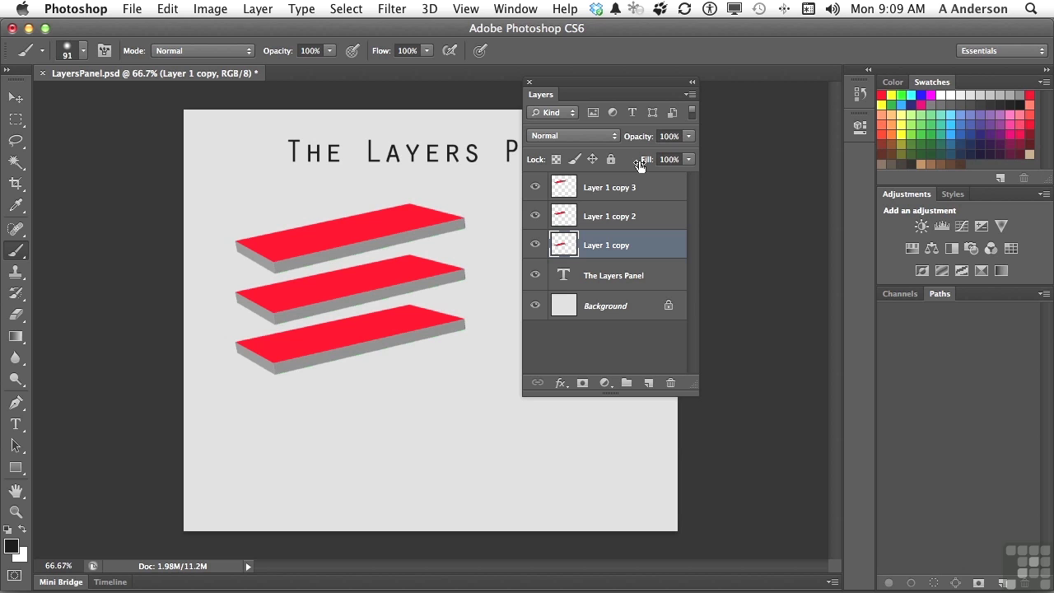
Try the opacity slider on Layer 1 copy and the fill slider on Layer 1 copy 2, leaving each at 100%.
{"action": "left_click", "coordinate": [689, 137]}
{"action": "mouse_move", "coordinate": [690, 153]}
{"action": "left_mouse_down"}
{"action": "mouse_move", "coordinate": [650, 155]}
{"action": "mouse_move", "coordinate": [706, 150]}
{"action": "left_mouse_up"}
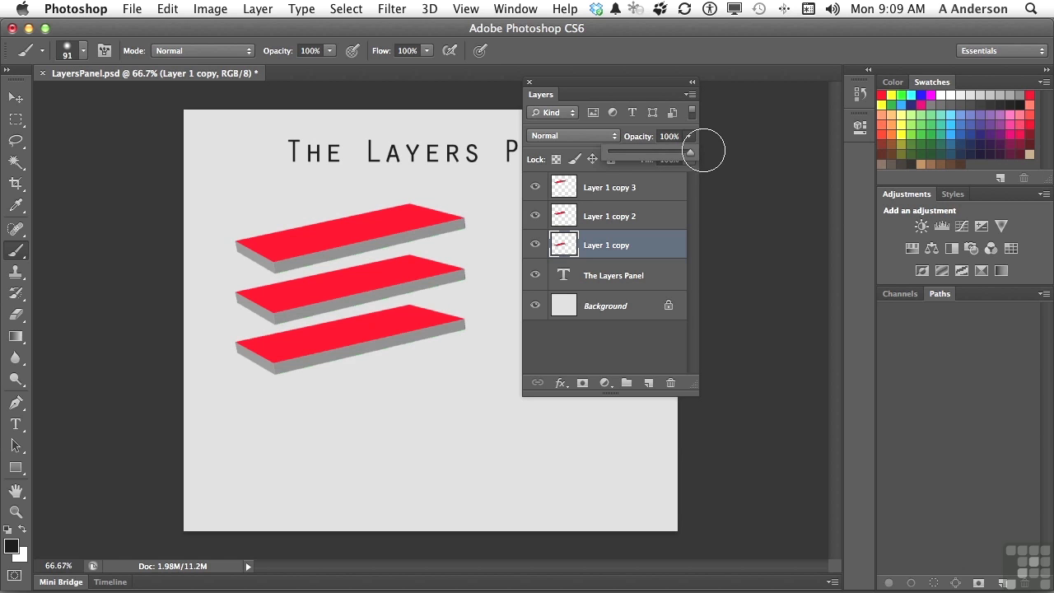
{"action": "left_click", "coordinate": [682, 177]}
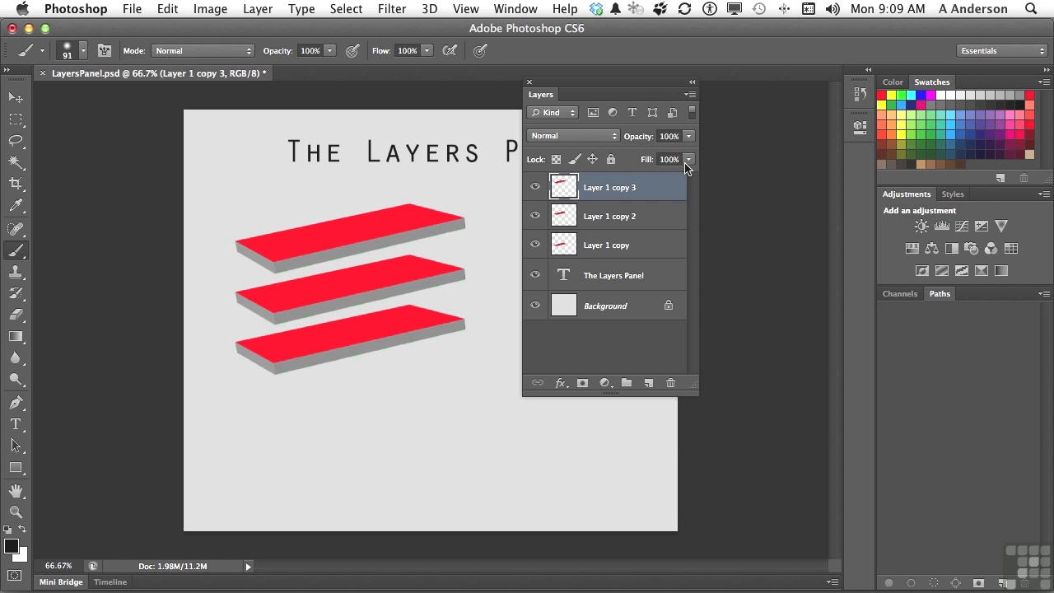
{"action": "left_click_drag", "start_coordinate": [688, 159], "coordinate": [701, 176]}
{"action": "left_click", "coordinate": [656, 216]}
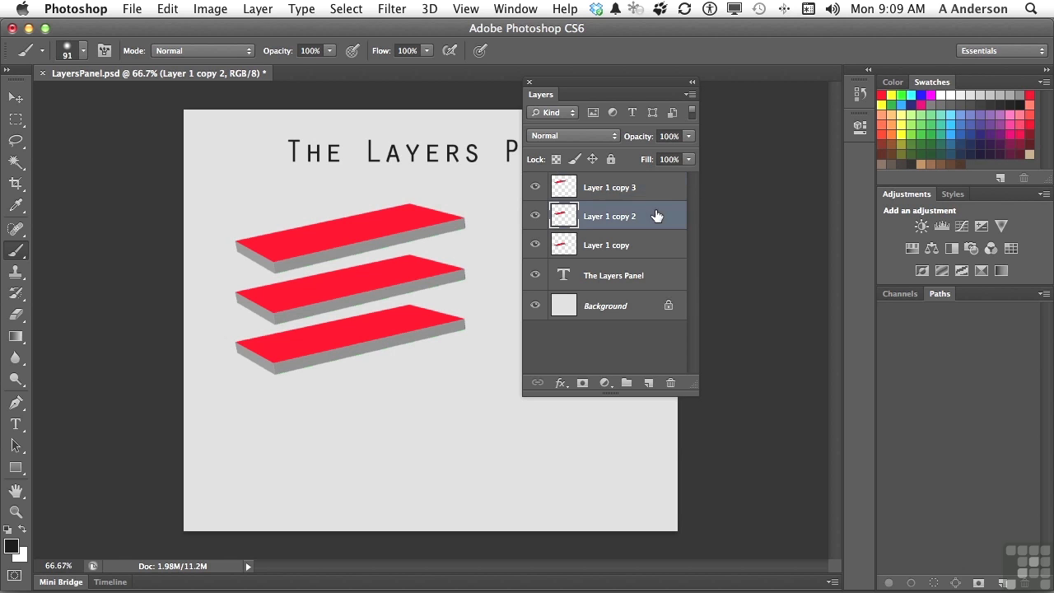
{"action": "left_click", "coordinate": [688, 159]}
{"action": "mouse_move", "coordinate": [688, 177]}
{"action": "left_mouse_down"}
{"action": "mouse_move", "coordinate": [649, 181]}
{"action": "mouse_move", "coordinate": [691, 179]}
{"action": "left_mouse_up"}
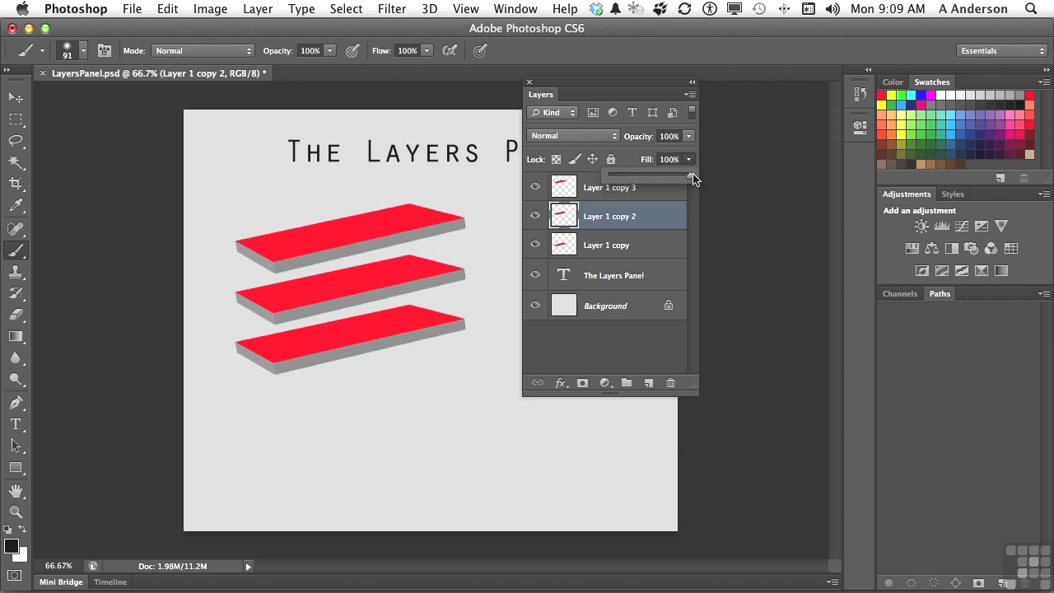
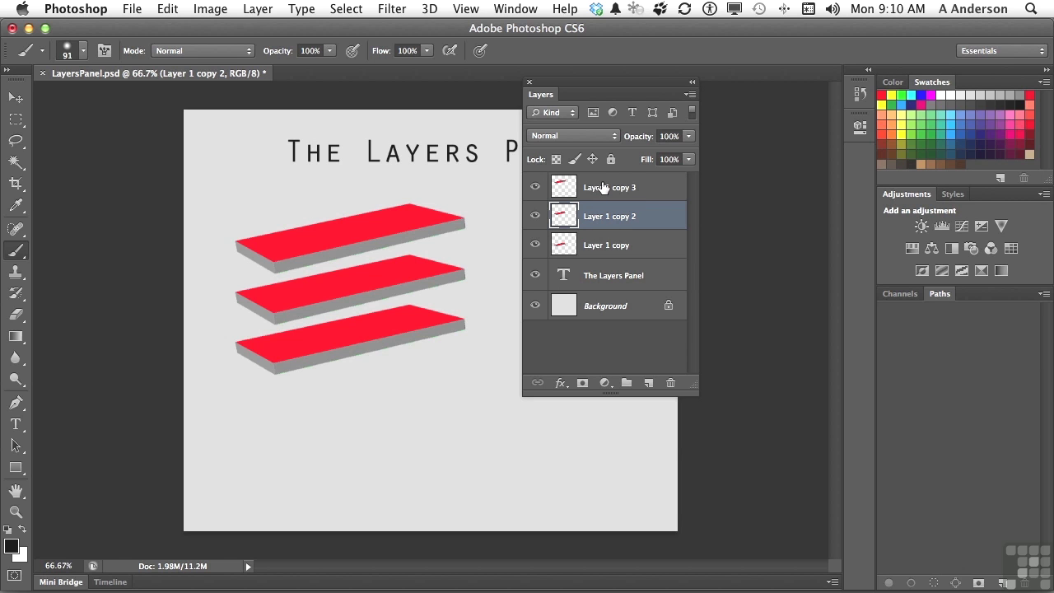
Select Layer 1 copy 3 through Layer 1 copy and move the three slabs together slightly down and to the left.
{"action": "left_click", "coordinate": [603, 188]}
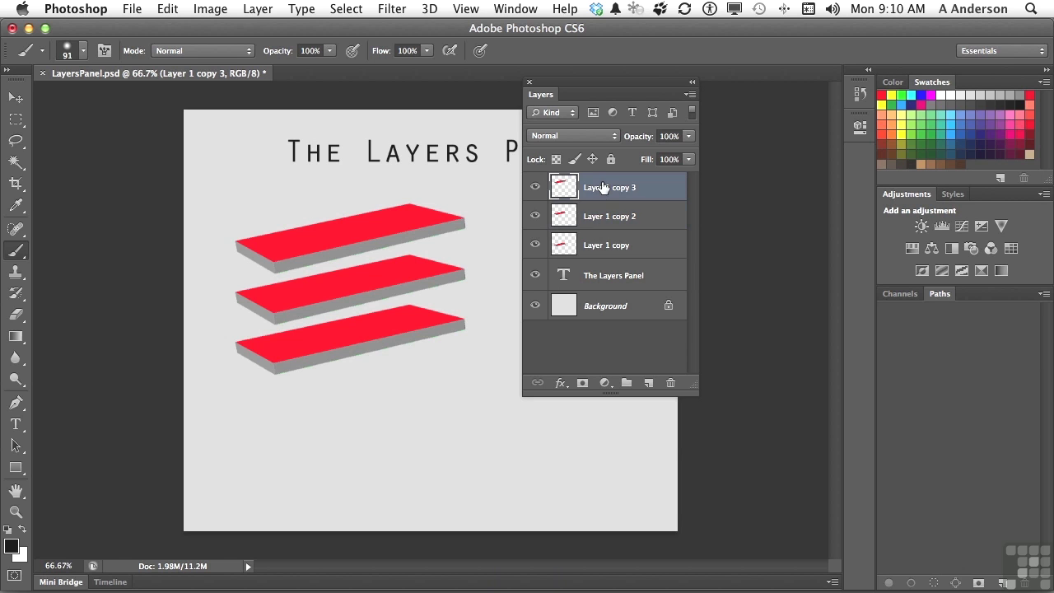
{"action": "left_click", "coordinate": [605, 243], "text": "shift"}
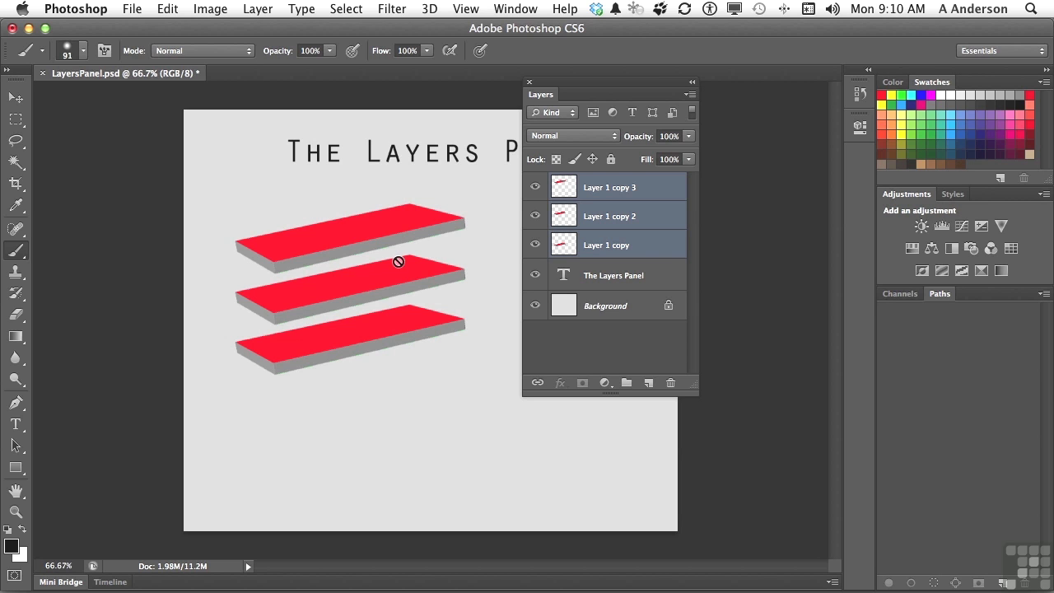
{"action": "left_click", "coordinate": [15, 97]}
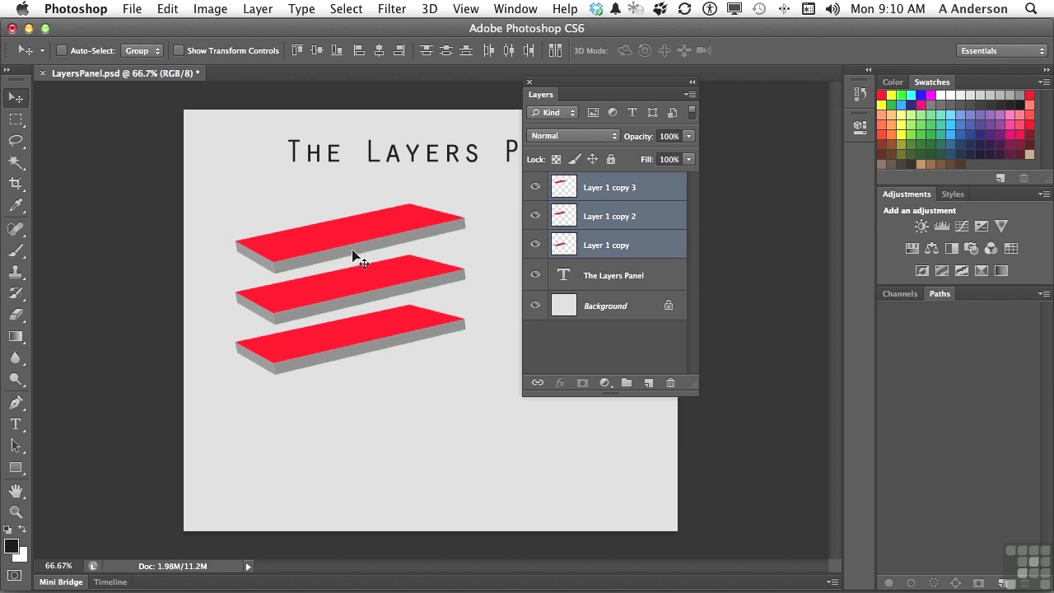
{"action": "mouse_move", "coordinate": [359, 262]}
{"action": "left_mouse_down"}
{"action": "mouse_move", "coordinate": [394, 284]}
{"action": "mouse_move", "coordinate": [348, 290]}
{"action": "mouse_move", "coordinate": [364, 276]}
{"action": "mouse_move", "coordinate": [357, 263]}
{"action": "left_mouse_up"}
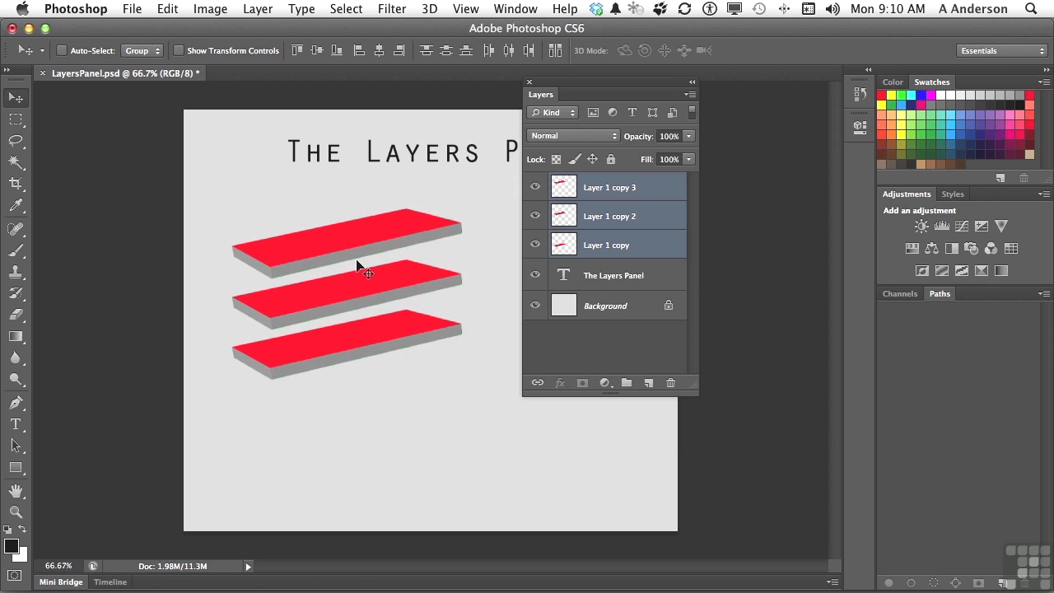
Select the Layers Panel text layer, and move the middle slab on Layer 1 copy 2 by itself and undo the move.
{"action": "left_click", "coordinate": [603, 274]}
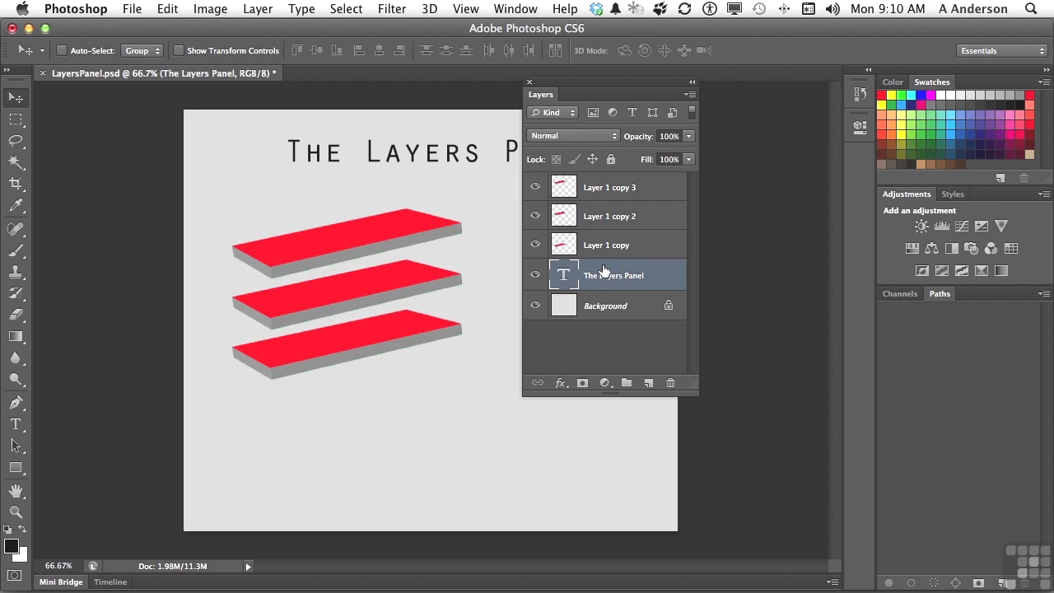
{"action": "left_click", "coordinate": [606, 222]}
{"action": "left_click_drag", "start_coordinate": [415, 288], "coordinate": [470, 258]}
{"action": "key", "text": "super+z"}
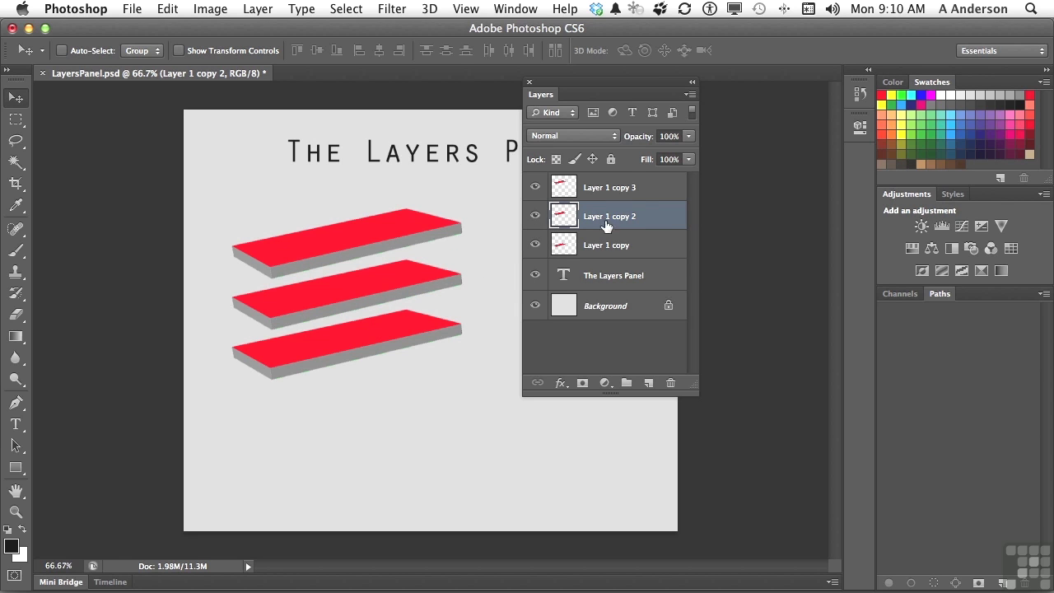
Link Layer 1 copy 3, Layer 1 copy 2 and Layer 1 copy, and move the slabs slightly up and right with only Layer 1 copy 2 selected.
{"action": "left_click", "coordinate": [628, 189]}
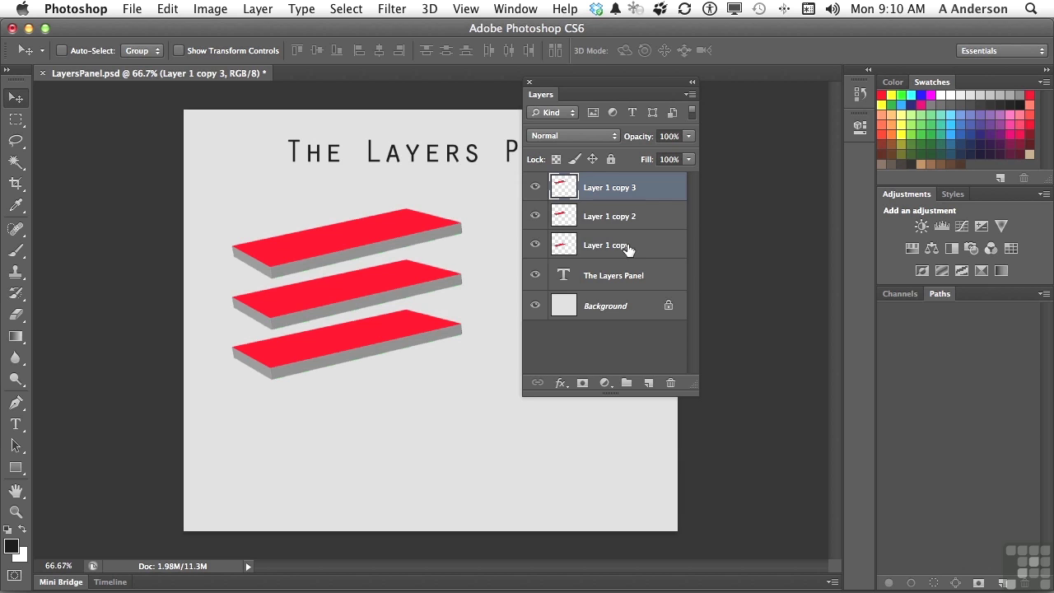
{"action": "left_click", "coordinate": [626, 245], "text": "shift"}
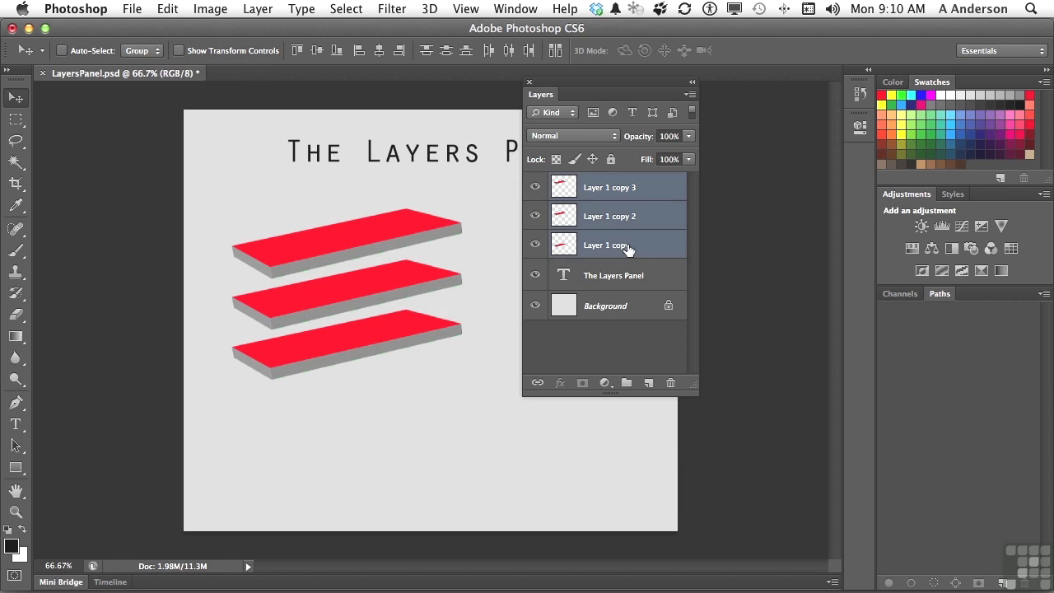
{"action": "left_click", "coordinate": [538, 384]}
{"action": "left_click", "coordinate": [622, 227]}
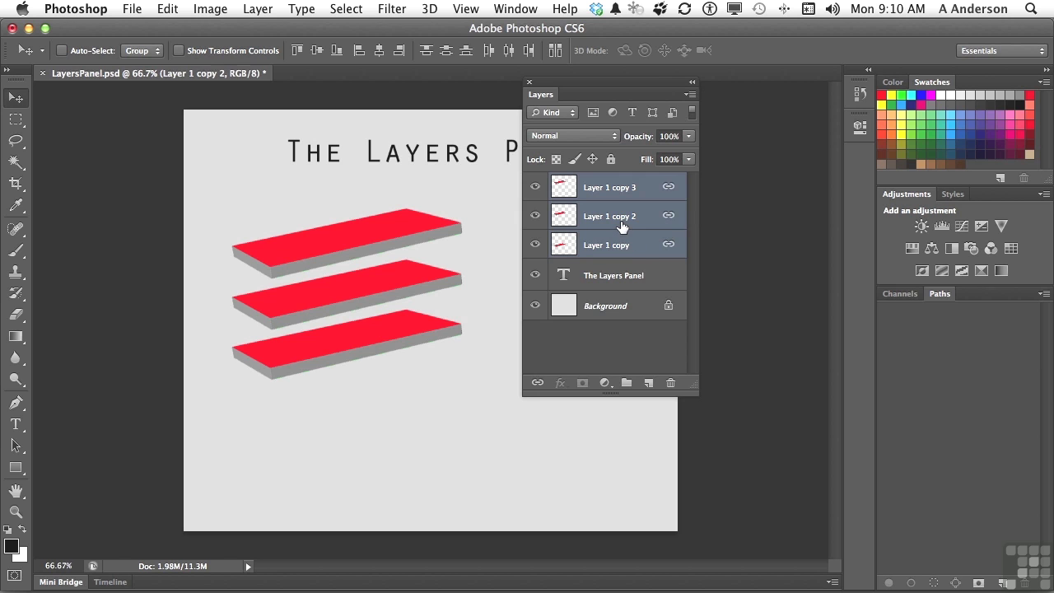
{"action": "mouse_move", "coordinate": [403, 305]}
{"action": "left_mouse_down"}
{"action": "mouse_move", "coordinate": [444, 281]}
{"action": "mouse_move", "coordinate": [388, 284]}
{"action": "mouse_move", "coordinate": [394, 308]}
{"action": "mouse_move", "coordinate": [406, 301]}
{"action": "left_mouse_up"}
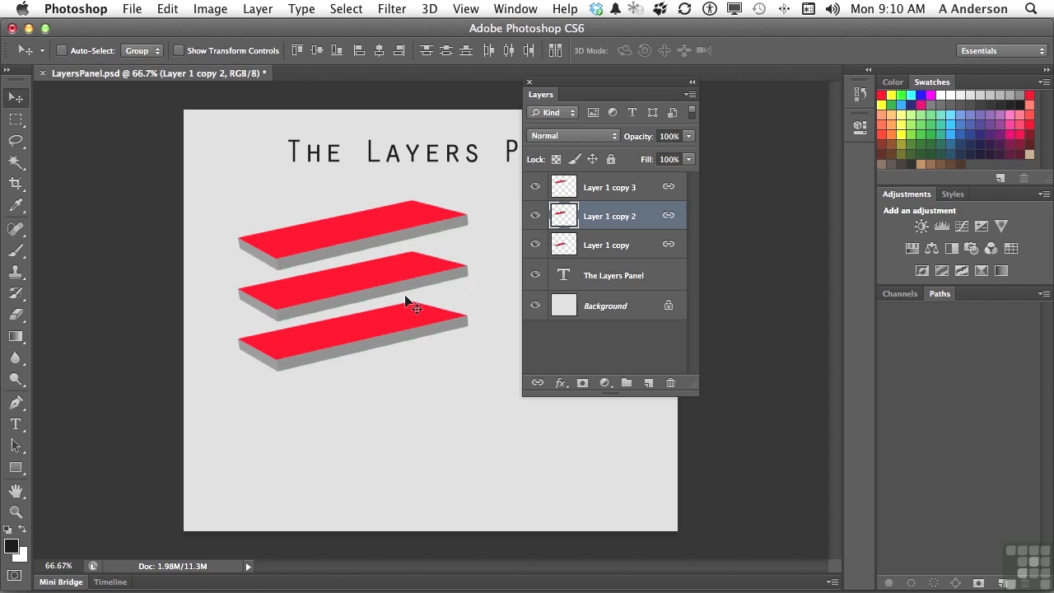
Unlink the three slab layers and select only Layer 1 copy.
{"action": "left_click", "coordinate": [605, 195], "text": "shift"}
{"action": "left_click", "coordinate": [607, 250], "text": "shift"}
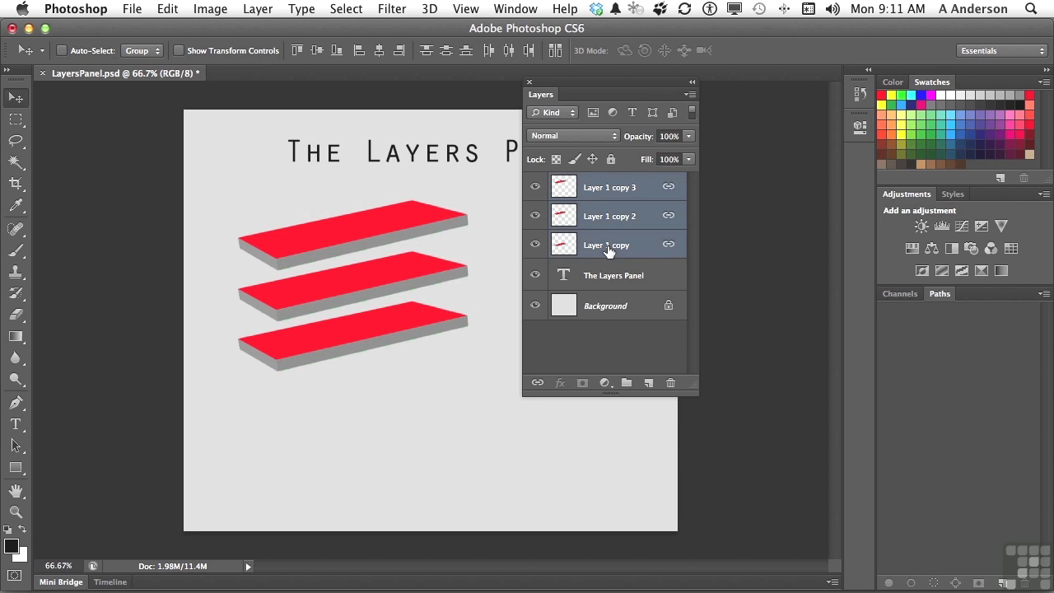
{"action": "left_click", "coordinate": [537, 383]}
{"action": "left_click", "coordinate": [595, 253]}
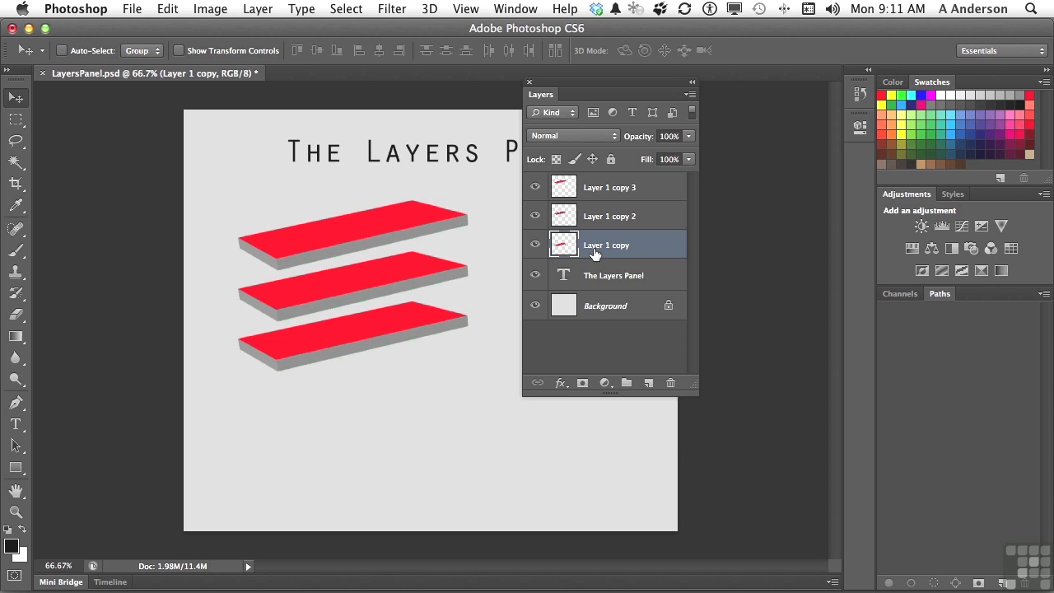
View the available layer styles and the fill and adjustment layer options for Layer 1 copy, and deselect all layers.
{"action": "left_click", "coordinate": [560, 385]}
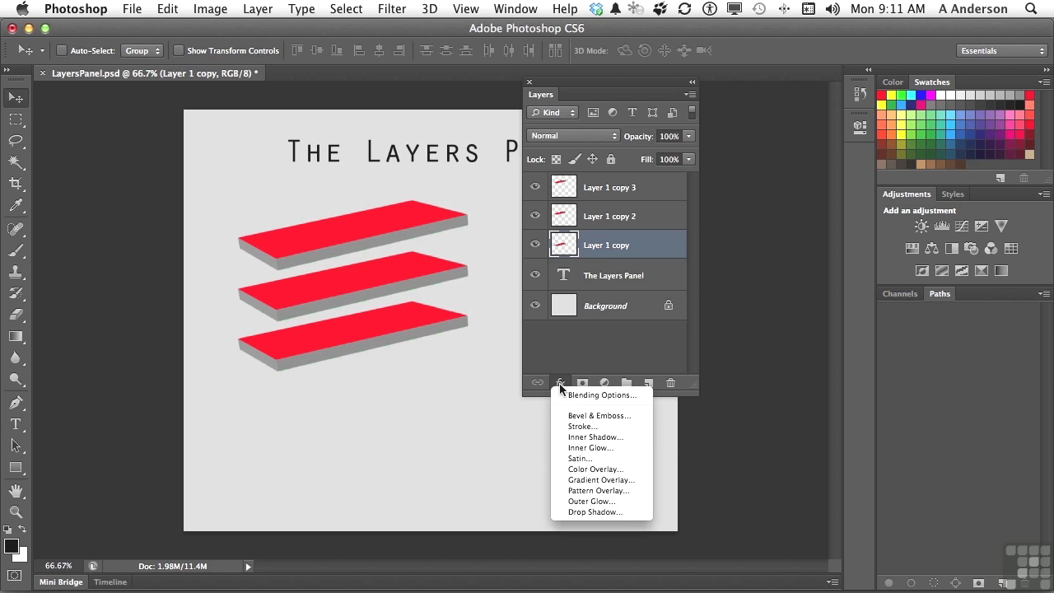
{"action": "left_click", "coordinate": [559, 383]}
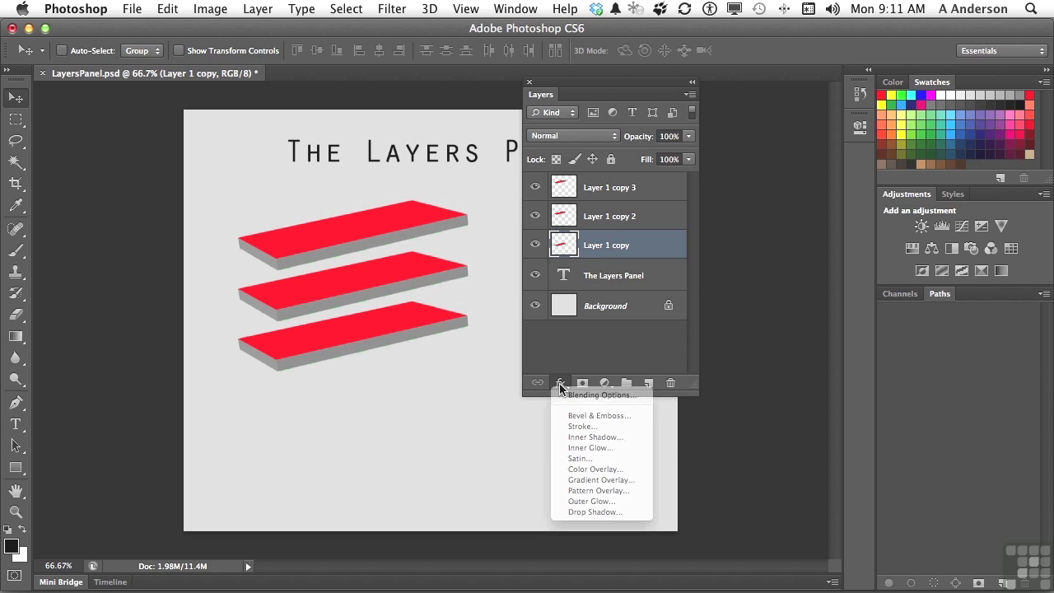
{"action": "left_click", "coordinate": [603, 383]}
{"action": "left_click", "coordinate": [602, 384]}
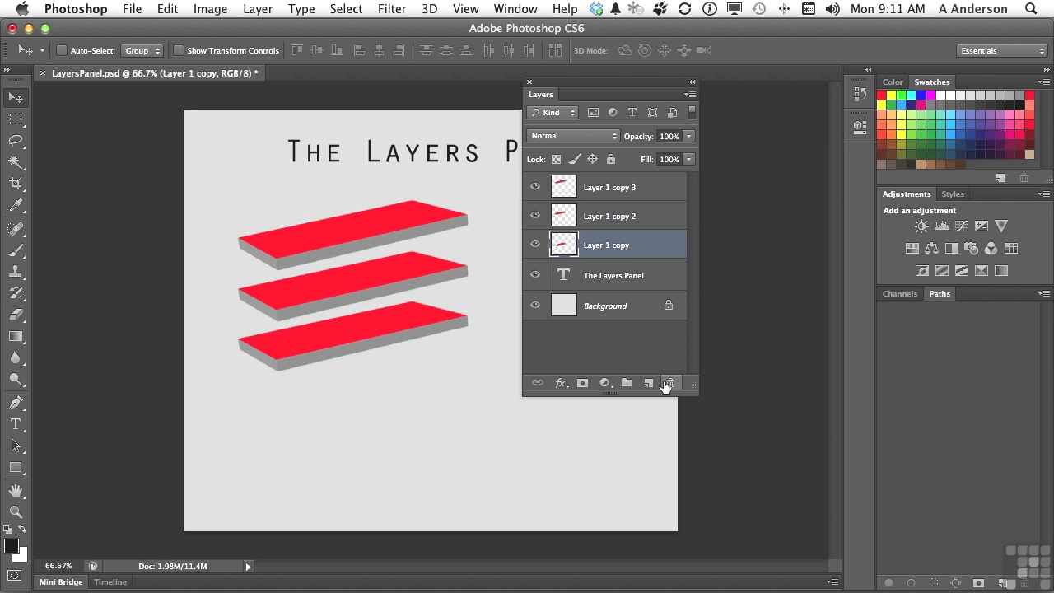
{"action": "left_click", "coordinate": [621, 337]}
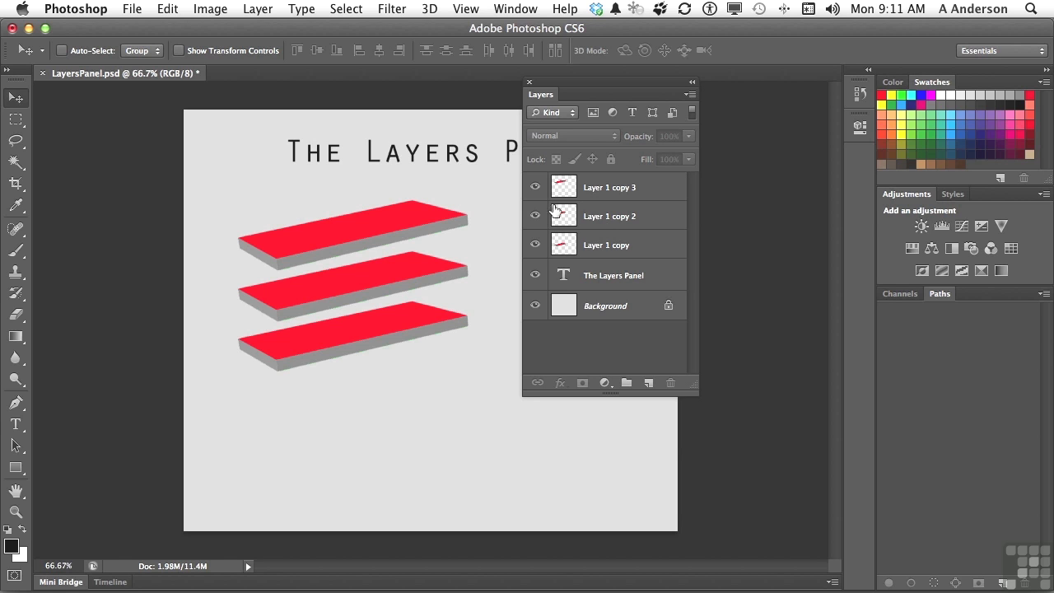
Hide Layer 1 copy 3, Layer 1 copy, the Layers Panel text layer and the Background one by one.
{"action": "left_click", "coordinate": [536, 187]}
{"action": "left_click", "coordinate": [535, 244]}
{"action": "left_click", "coordinate": [535, 276]}
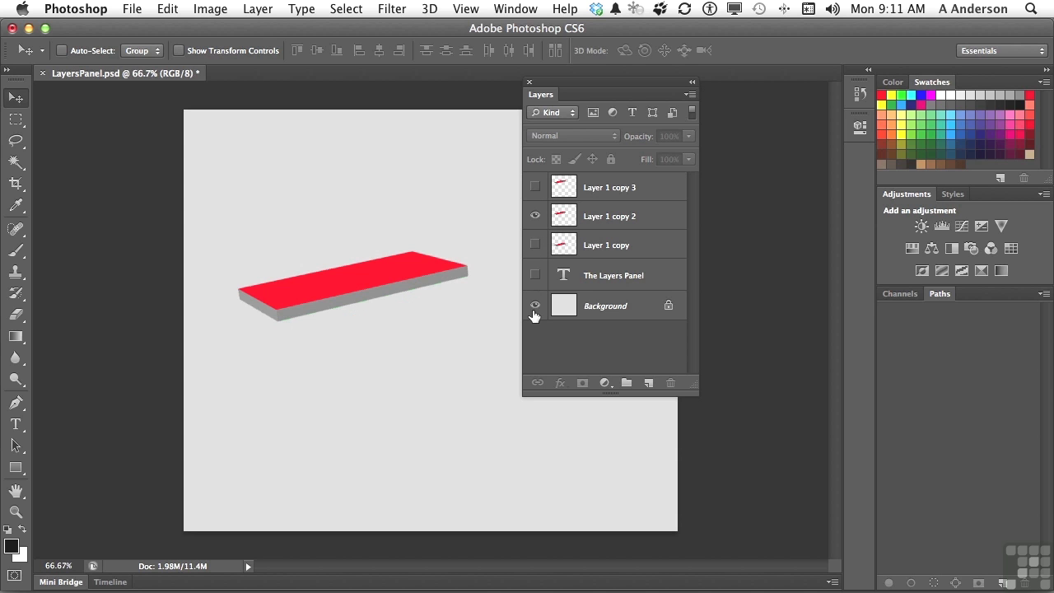
{"action": "left_click", "coordinate": [534, 308]}
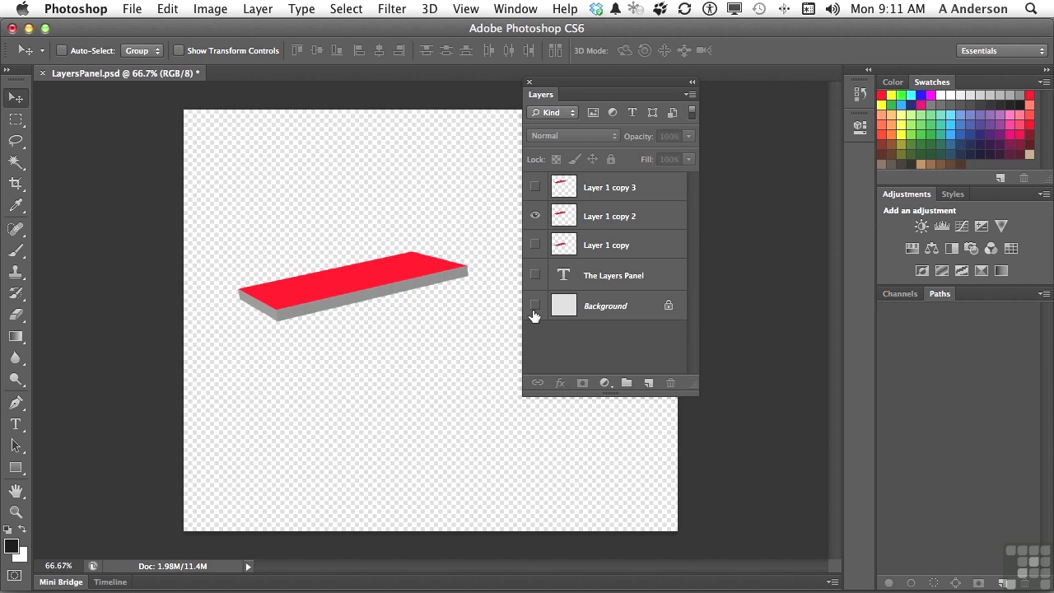
Show the Background, the Layers Panel text layer, Layer 1 copy and Layer 1 copy 3 again.
{"action": "left_click", "coordinate": [534, 307]}
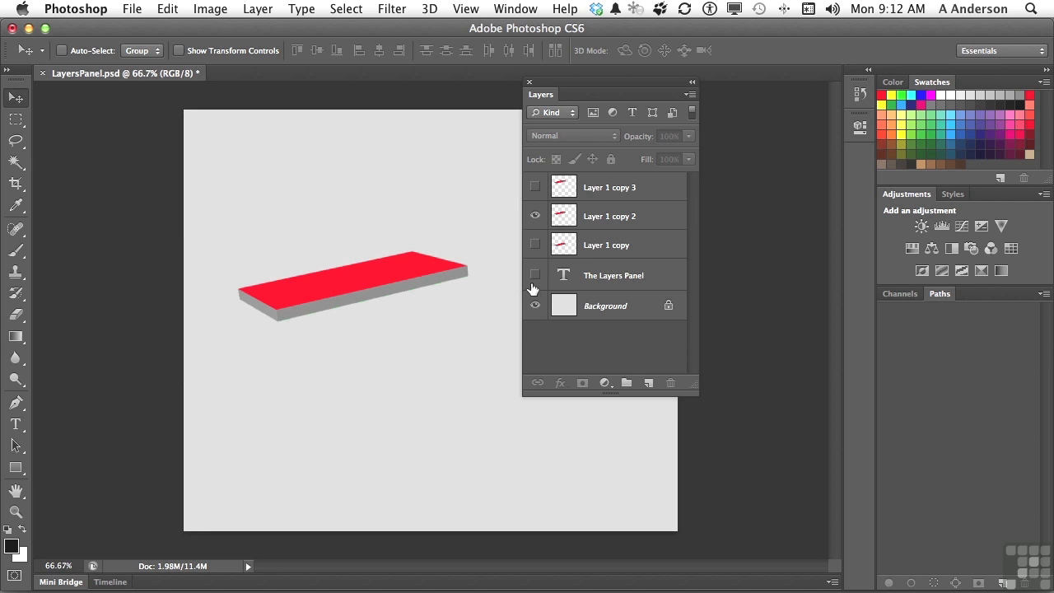
{"action": "left_click", "coordinate": [535, 275]}
{"action": "left_click", "coordinate": [534, 245]}
{"action": "left_click", "coordinate": [533, 244]}
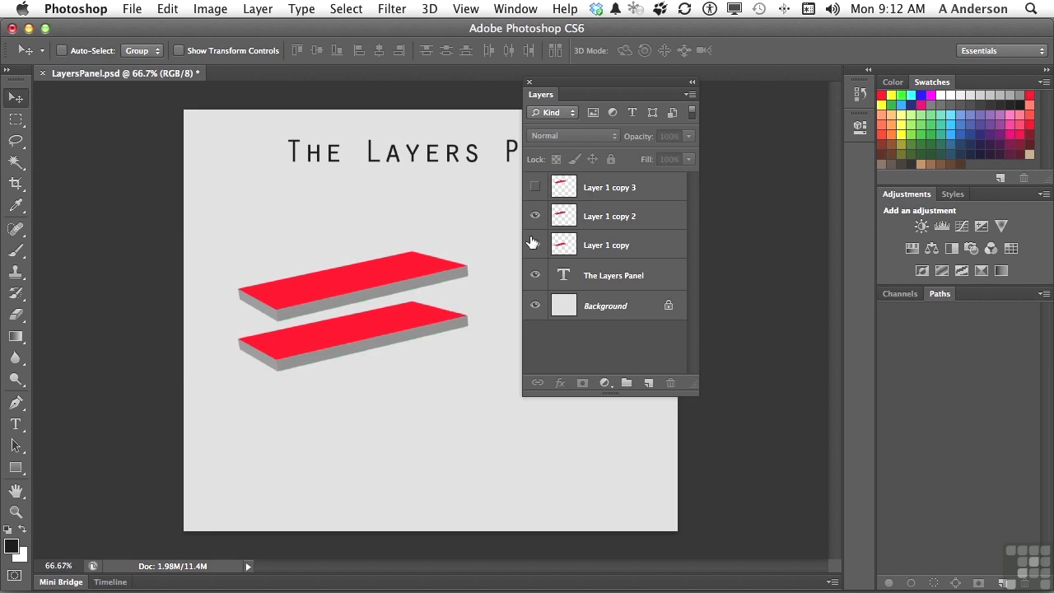
{"action": "left_click", "coordinate": [535, 188]}
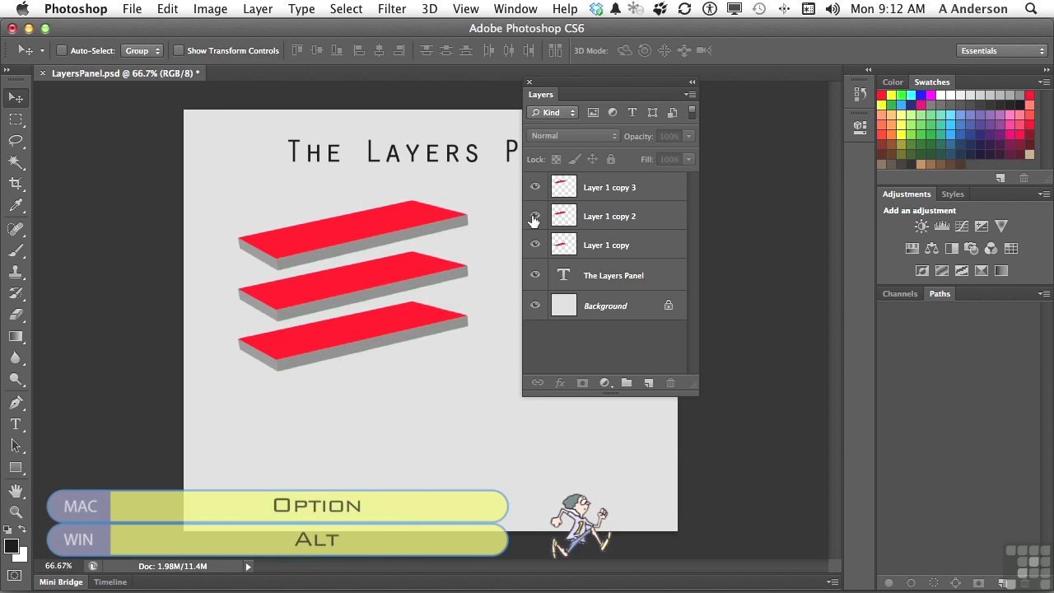
Isolate Layer 1 copy 2 by hiding all other layers at once, and bring them all back together.
{"action": "left_click", "coordinate": [534, 217], "text": "alt"}
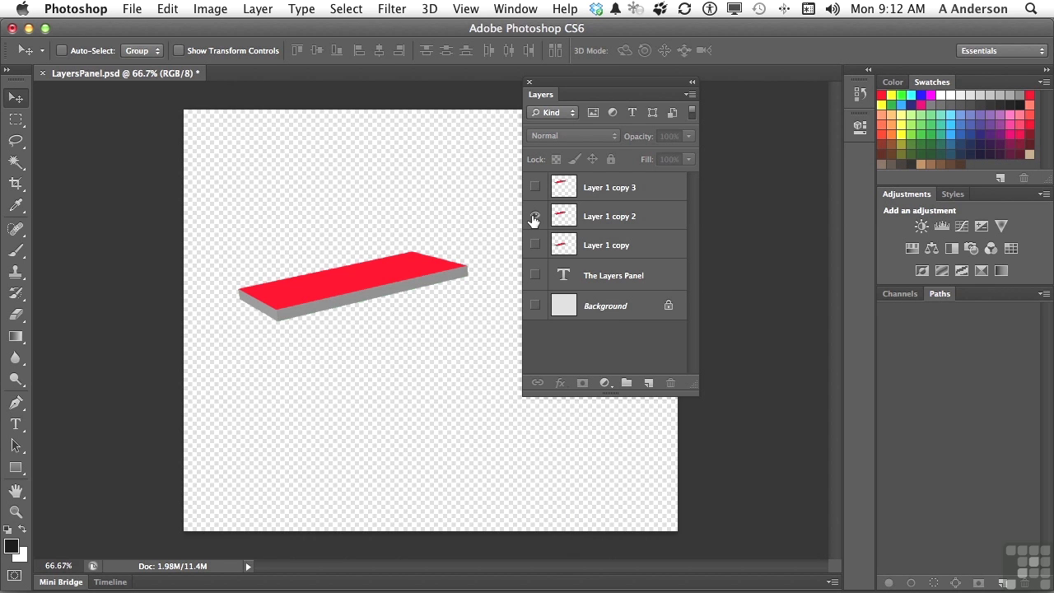
{"action": "left_click", "coordinate": [534, 218], "text": "alt"}
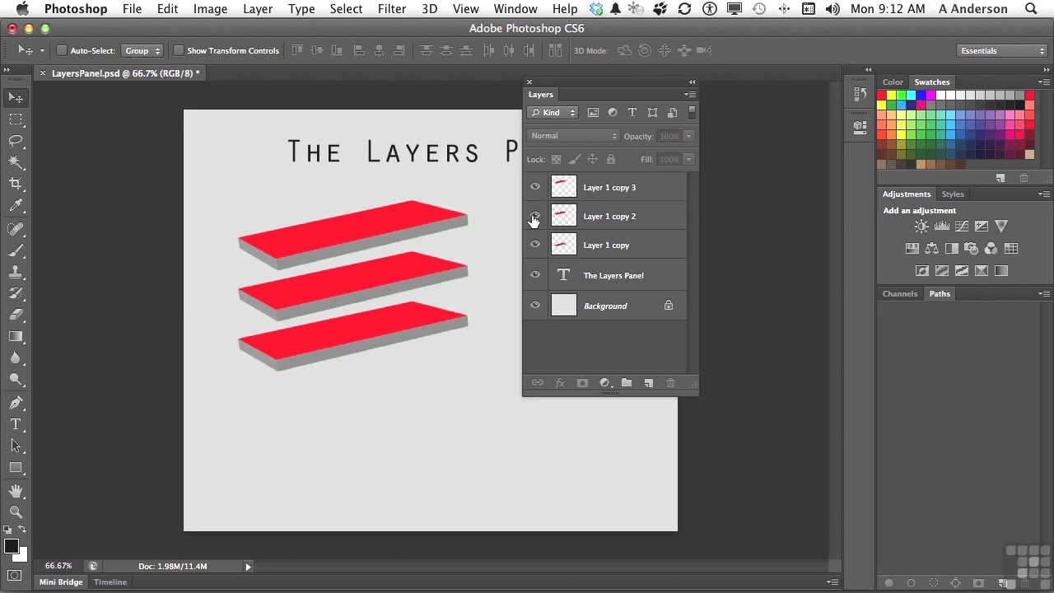